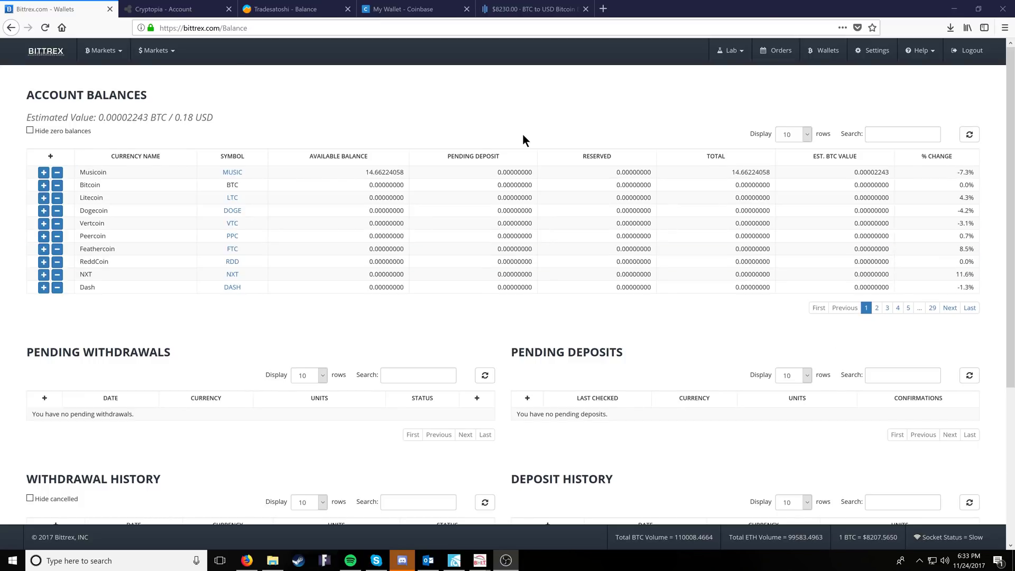
- Leave the Bittrex balances page (14.66224058 Musicoin) for the account Settings
click(873, 50)
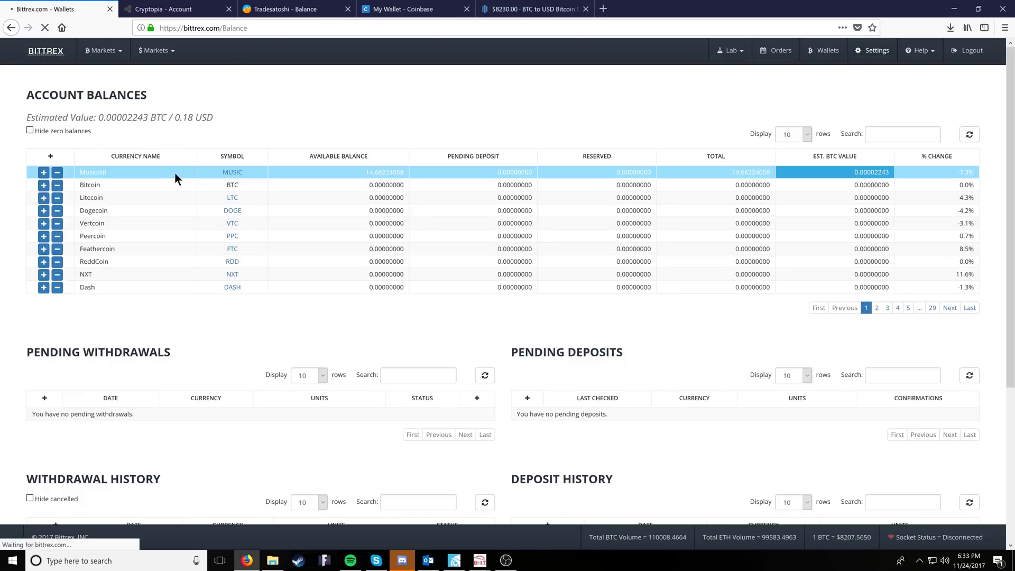
- Check that Two-Factor Authentication is enabled, then return to the Wallets balances
click(236, 179)
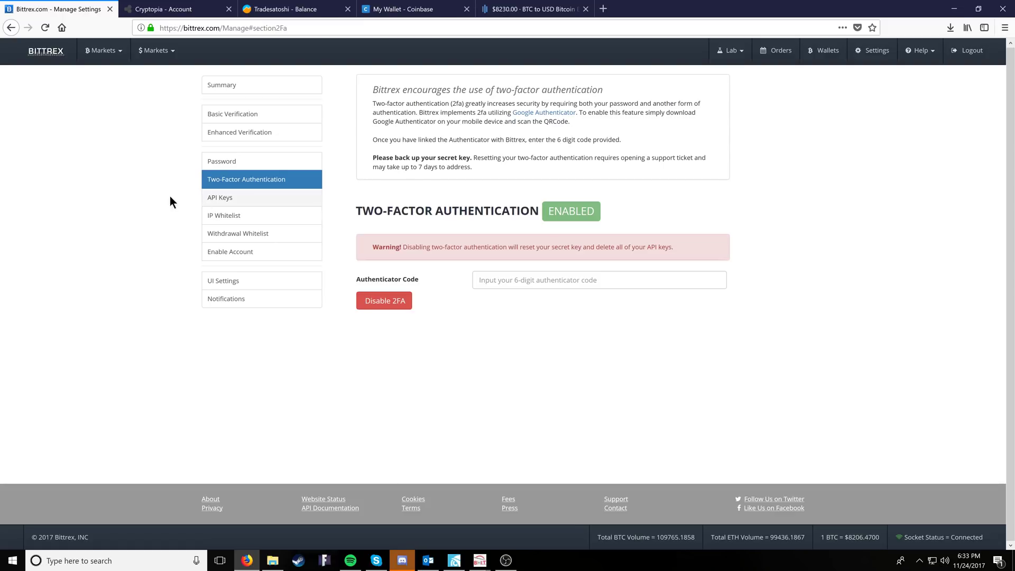
click(825, 51)
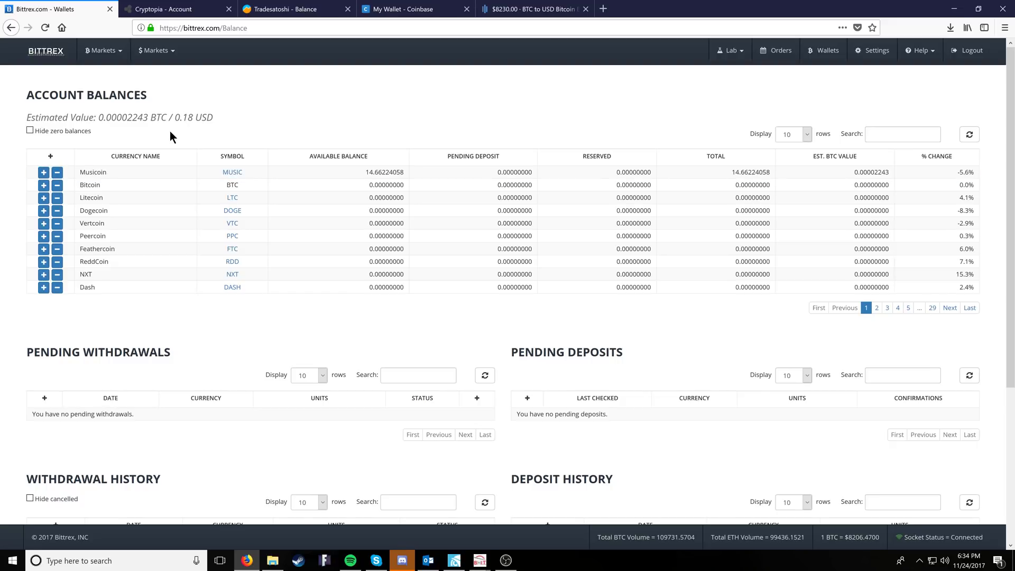
- Display and select the Musicoin deposit address, then close its details
click(44, 173)
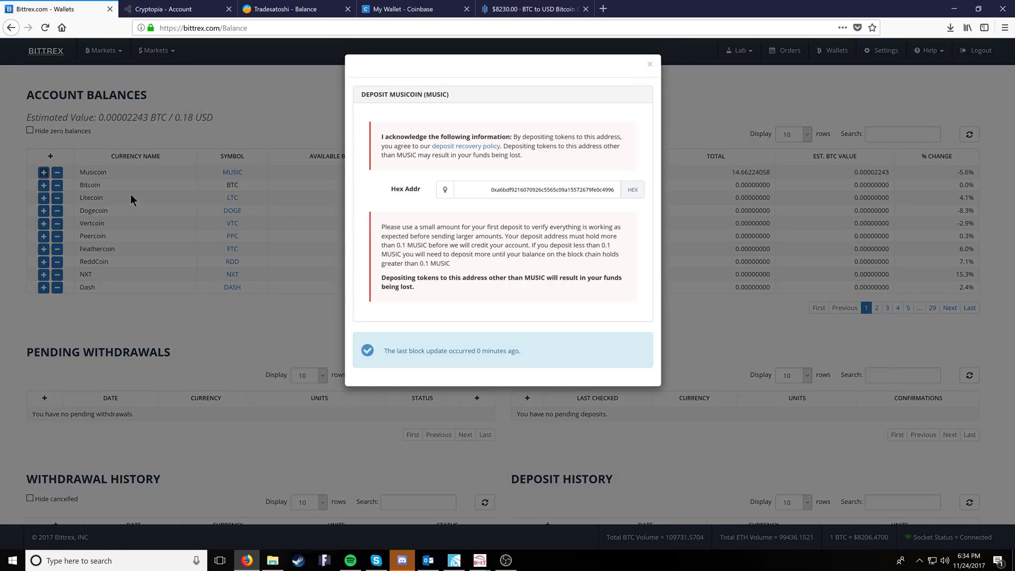
drag(486, 189, 616, 190)
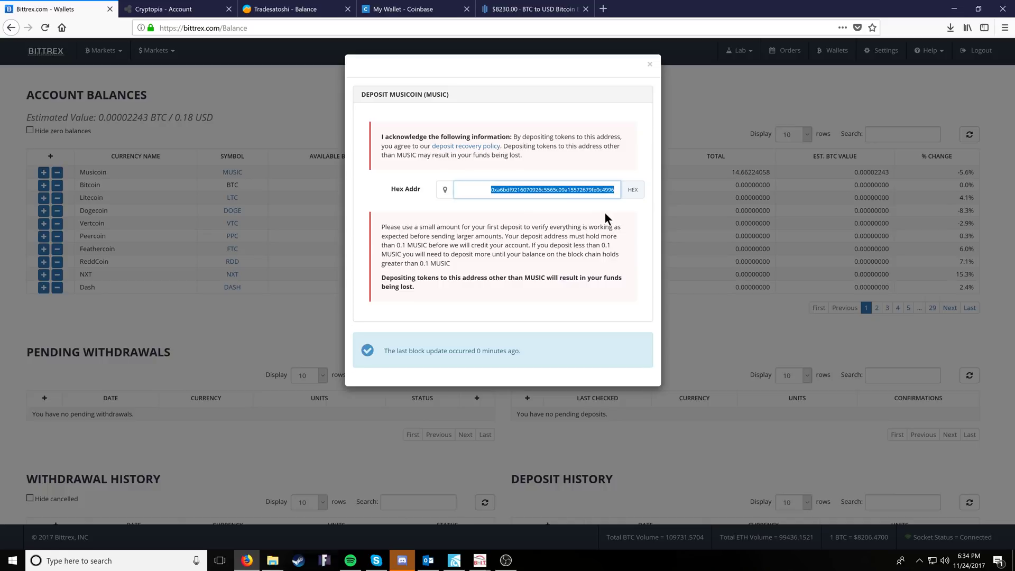
click(604, 214)
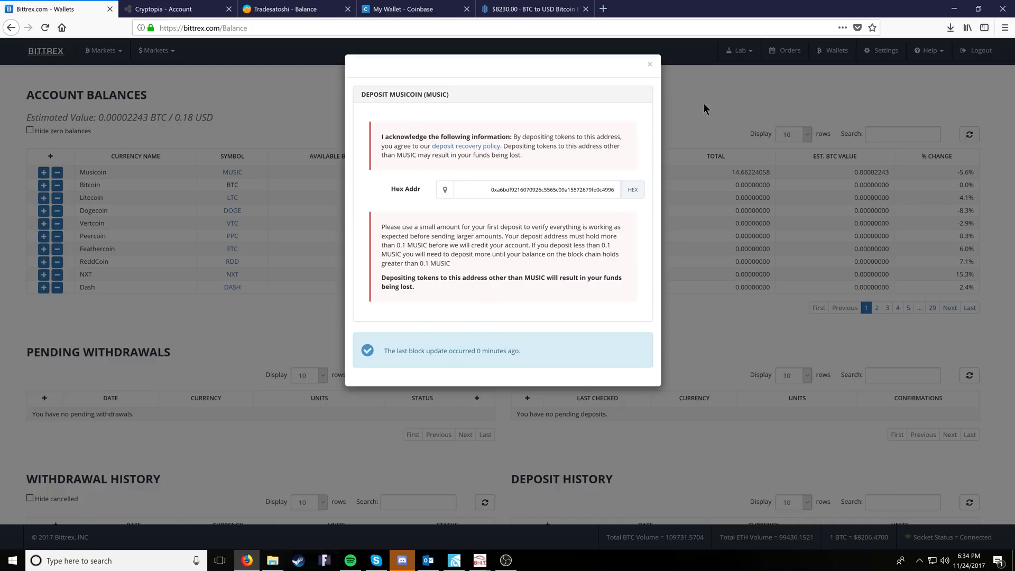
click(651, 65)
- Generate a new Dogecoin deposit address, select it, and close the dialog
click(43, 212)
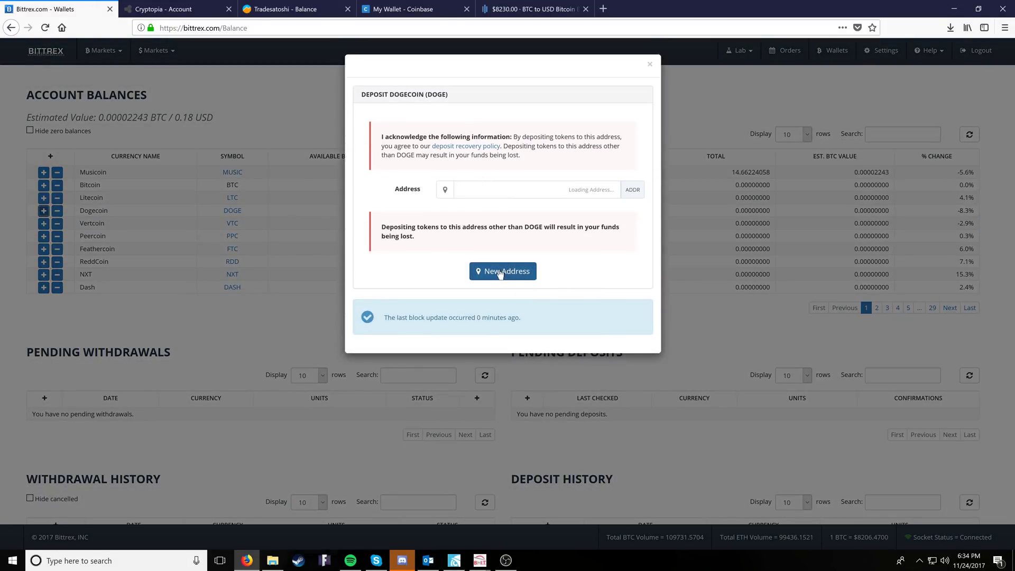
click(507, 275)
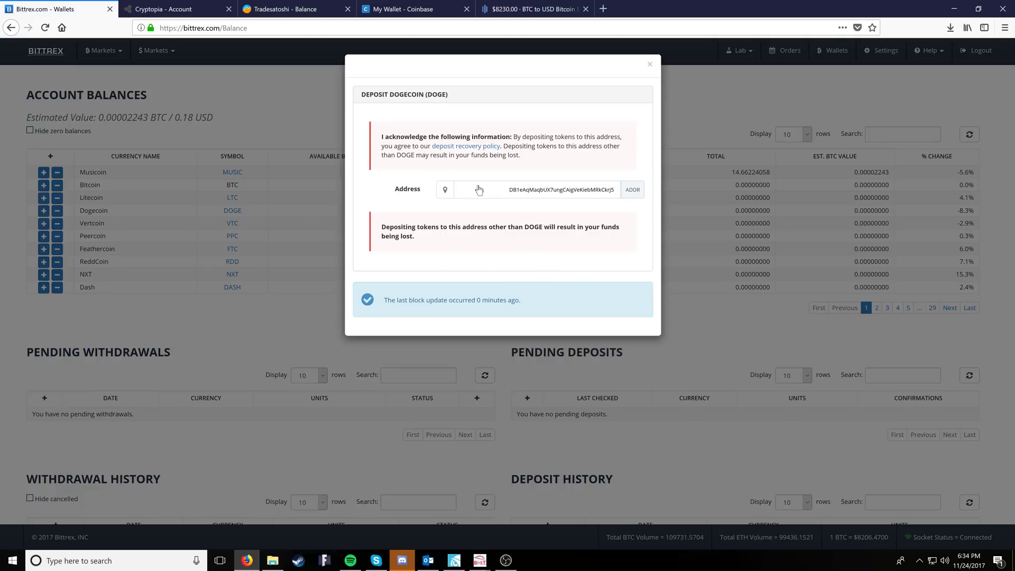
drag(479, 189, 693, 188)
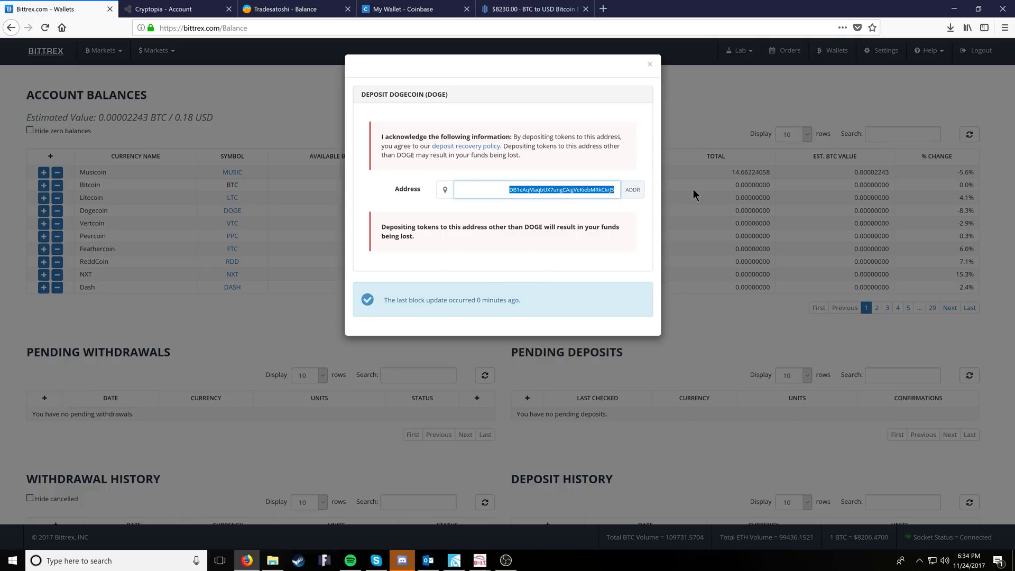
click(652, 64)
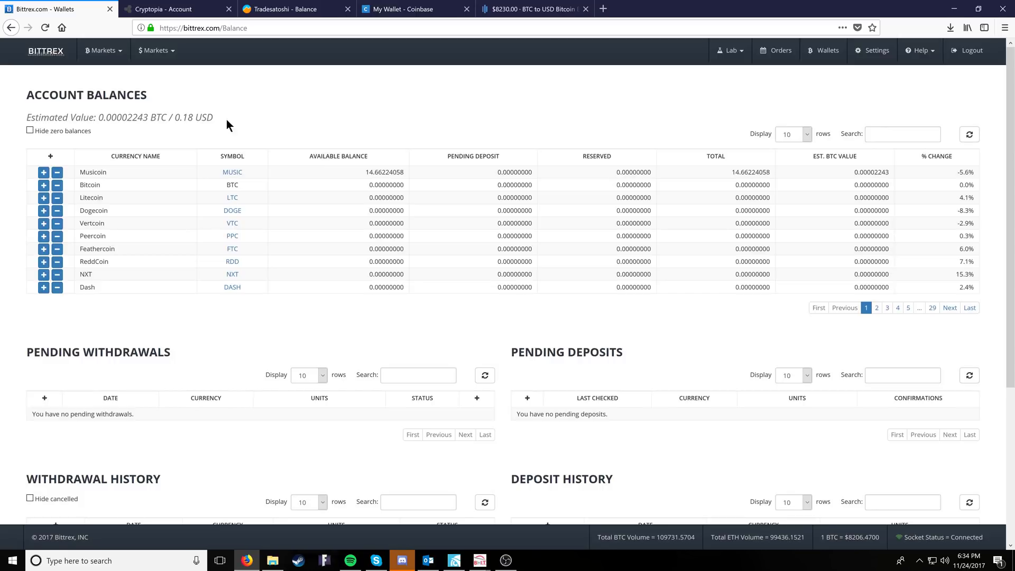
click(57, 171)
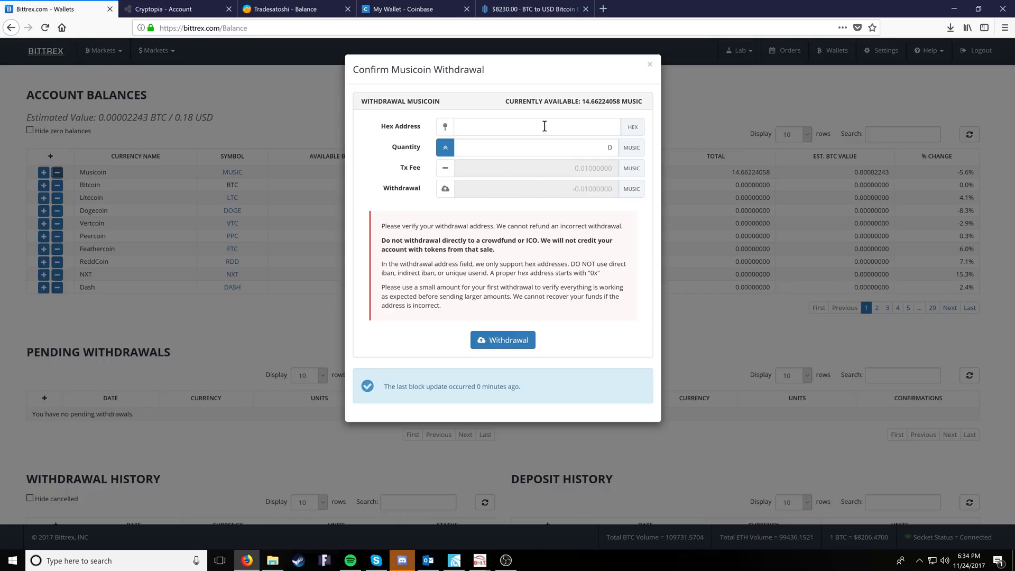
click(481, 151)
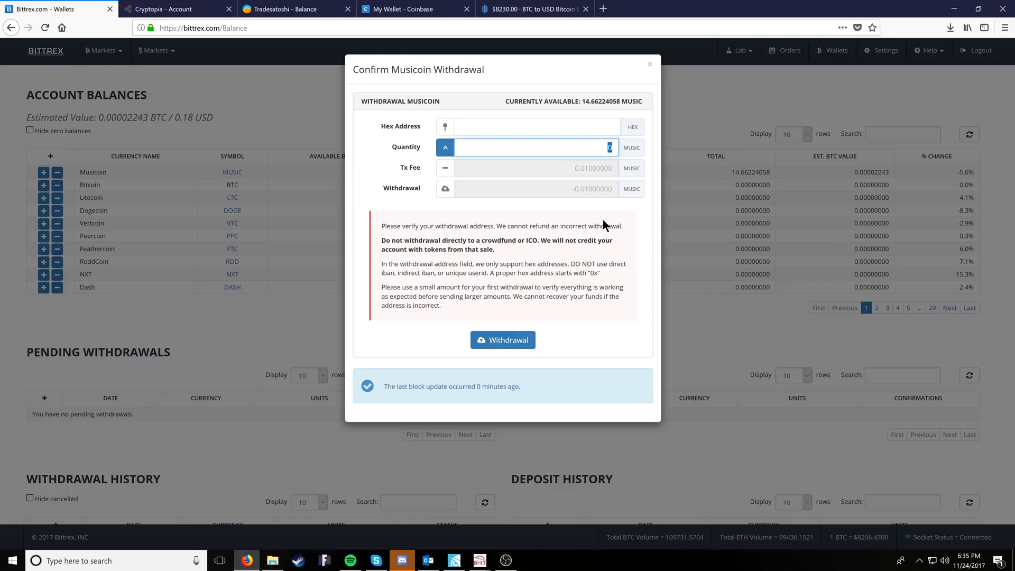
click(431, 153)
click(445, 148)
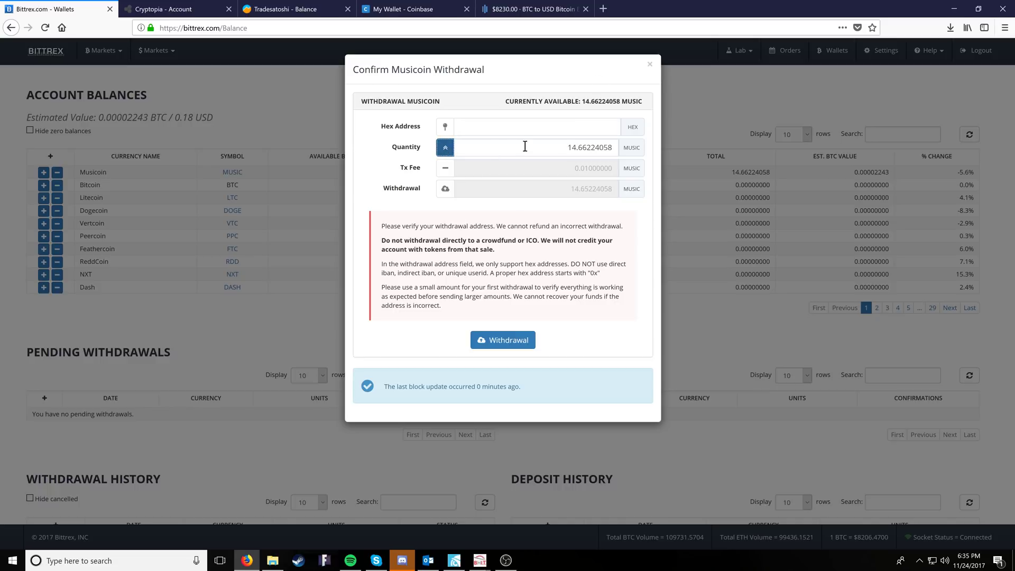
click(650, 65)
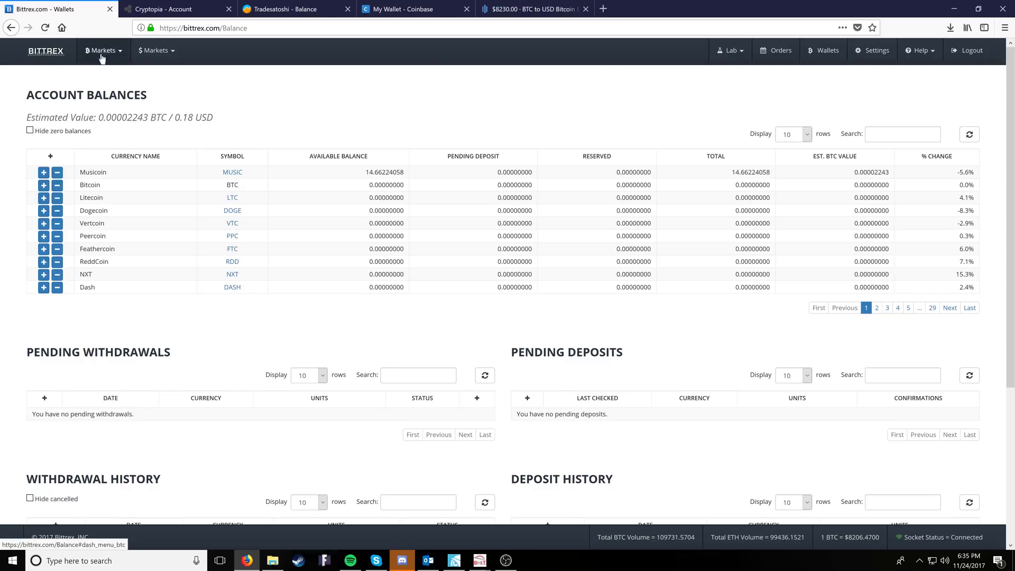
- Open the BTC-MUSIC market page and scroll down to its Trading panel
click(835, 184)
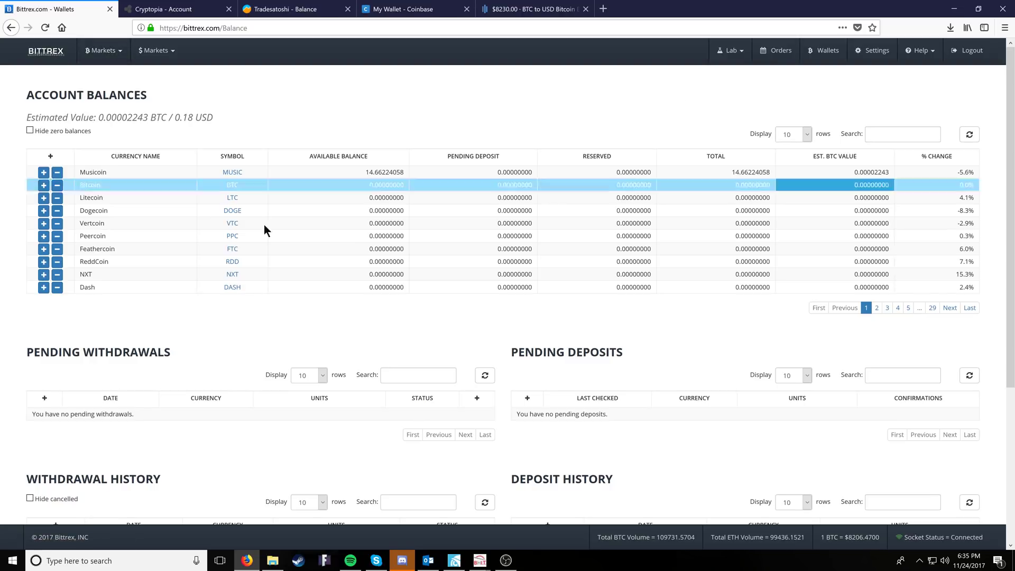
click(233, 171)
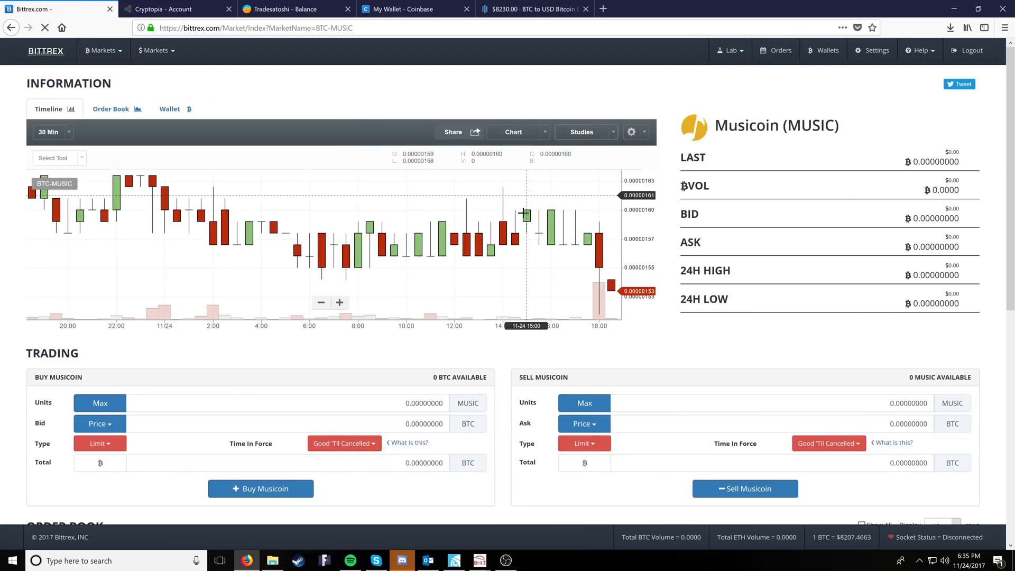
scroll(448, 393, down, 1)
scroll(448, 398, down, 2)
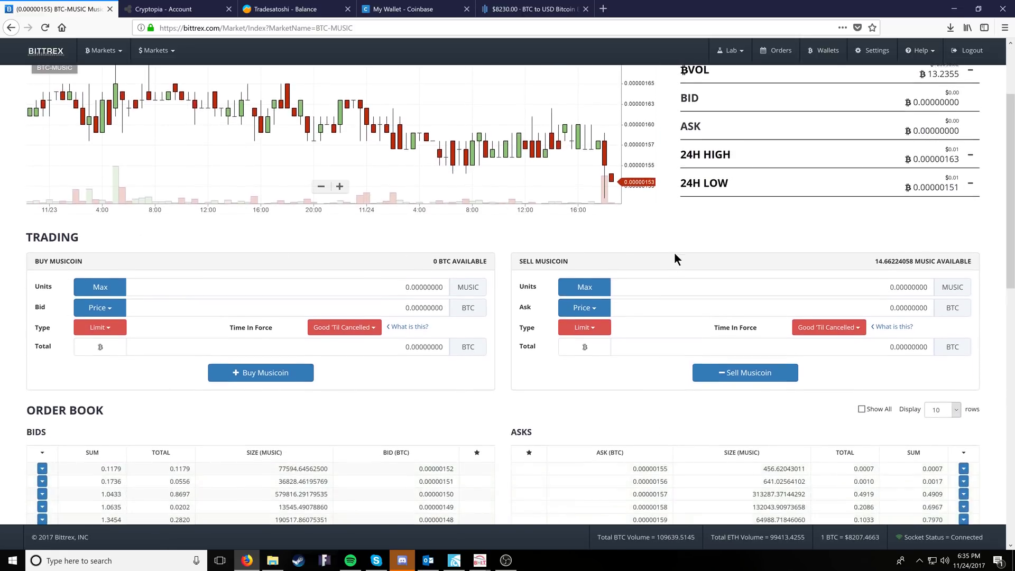
scroll(687, 254, down, 1)
scroll(722, 243, down, 2)
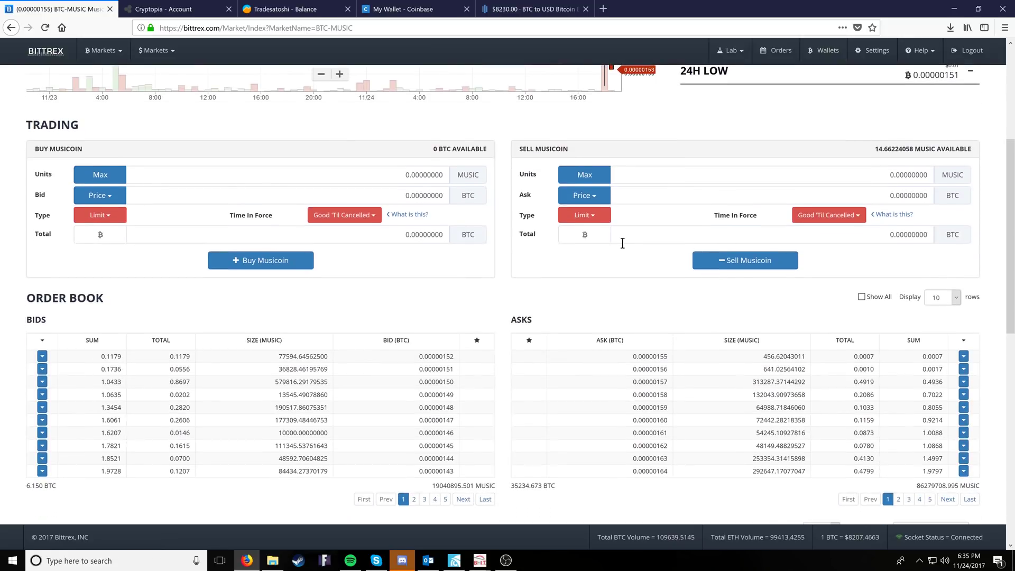
double_click(31, 263)
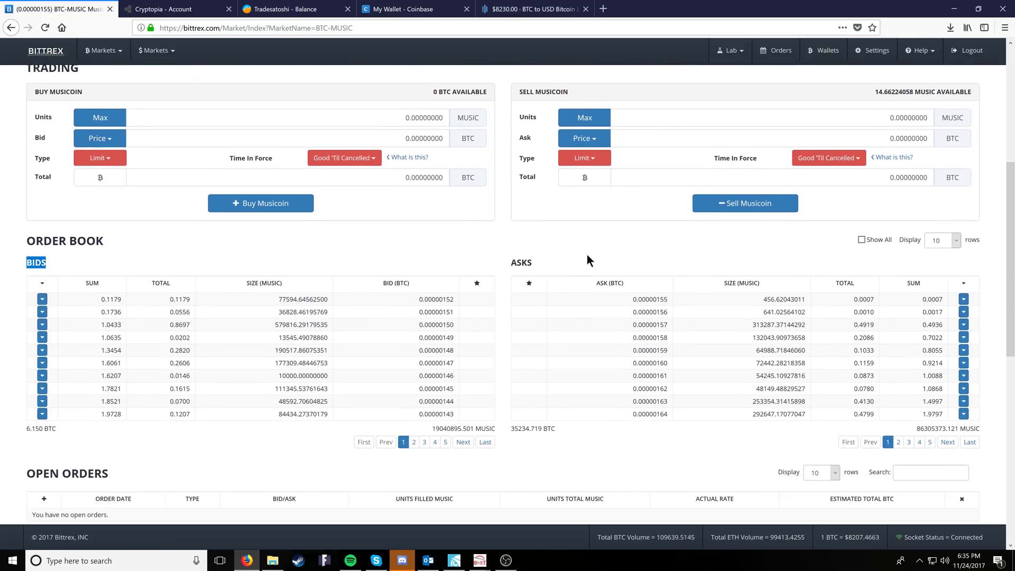
drag(587, 260, 473, 260)
click(600, 256)
scroll(656, 240, up, 2)
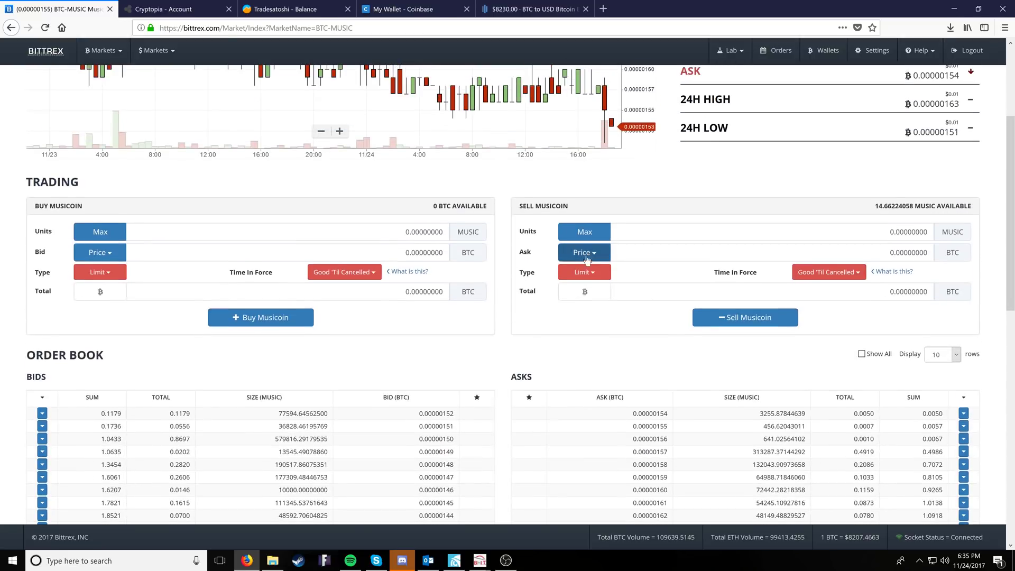
- Set the Musicoin sell price to the last traded price, 0.00000155 BTC
click(582, 252)
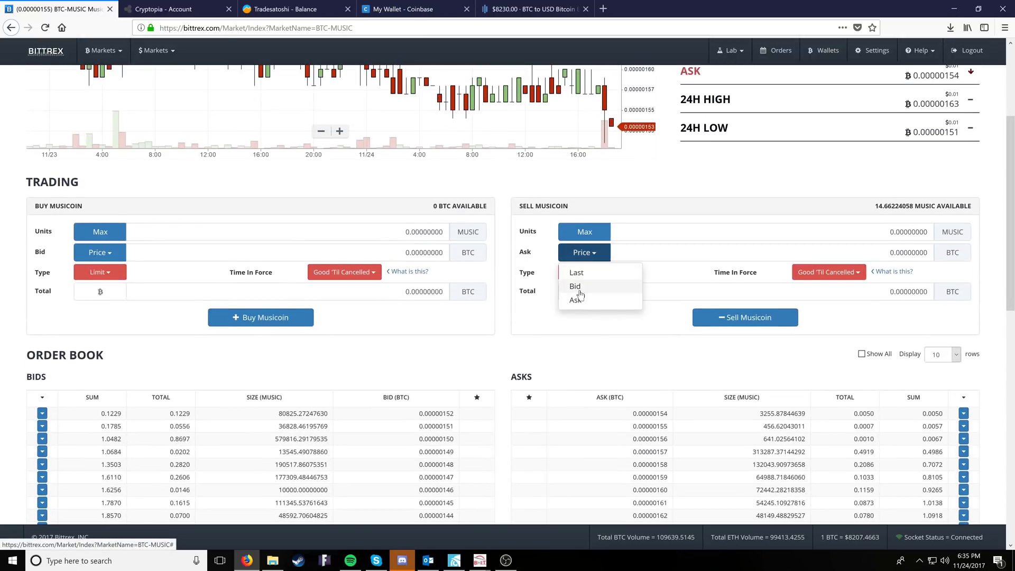
click(579, 340)
click(581, 254)
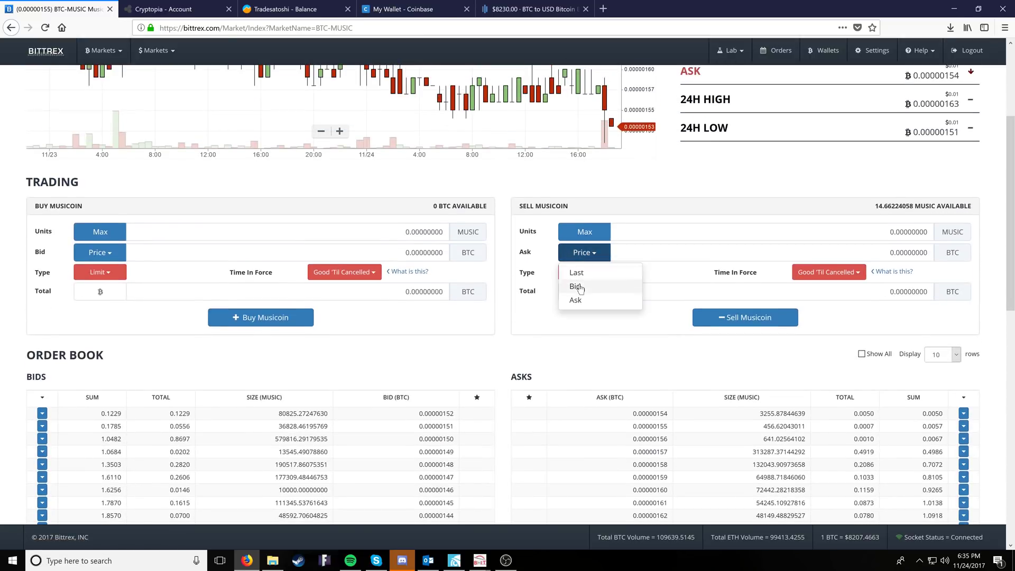
click(579, 350)
scroll(579, 350, down, 1)
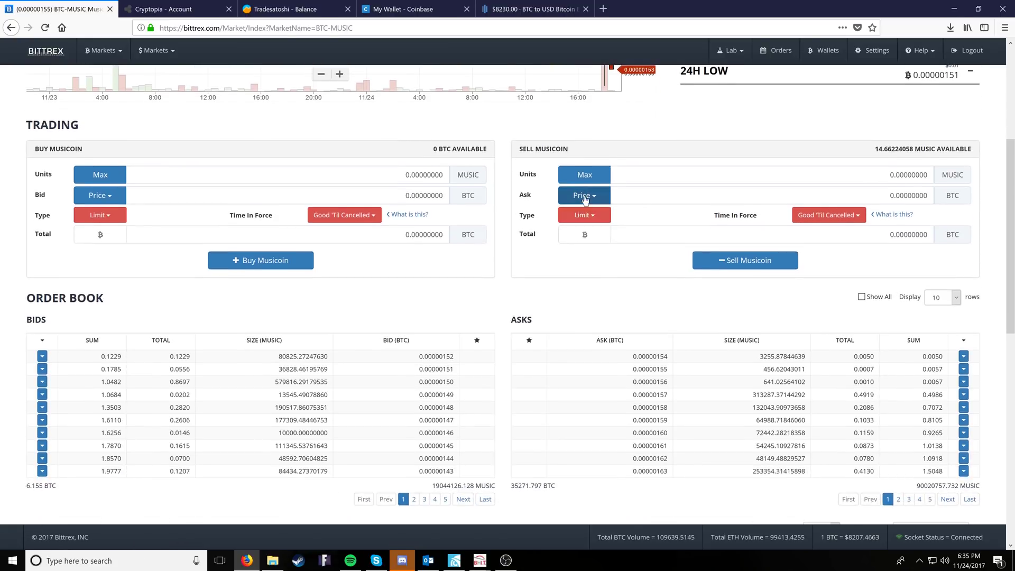
click(582, 195)
click(575, 216)
scroll(637, 315, down, 5)
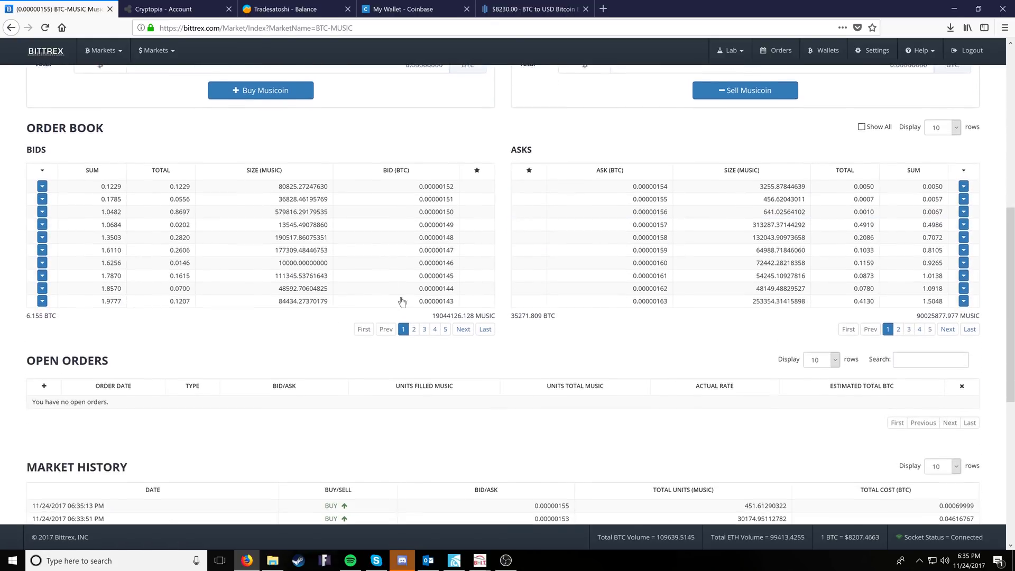
scroll(365, 237, up, 3)
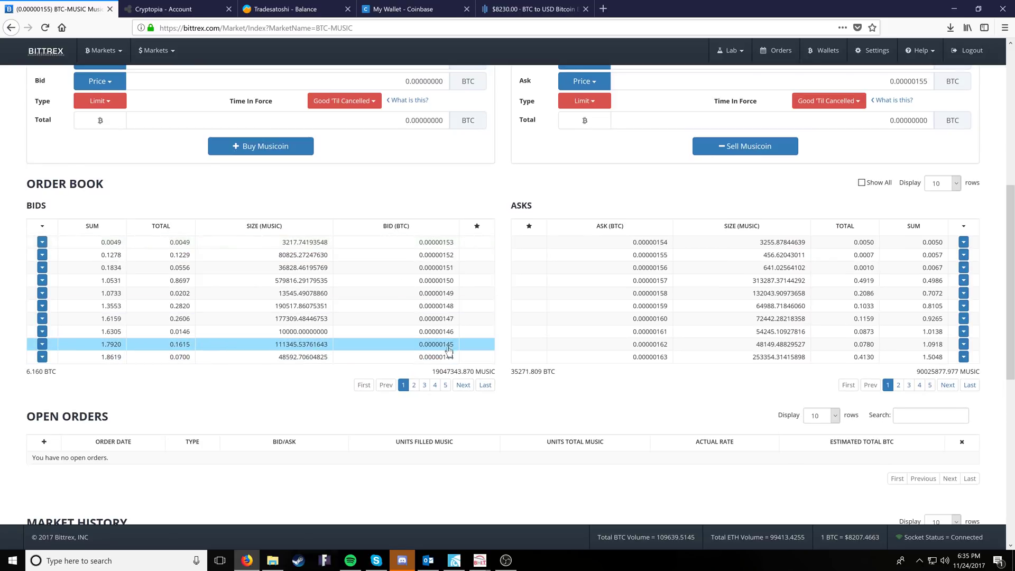
scroll(495, 298, up, 2)
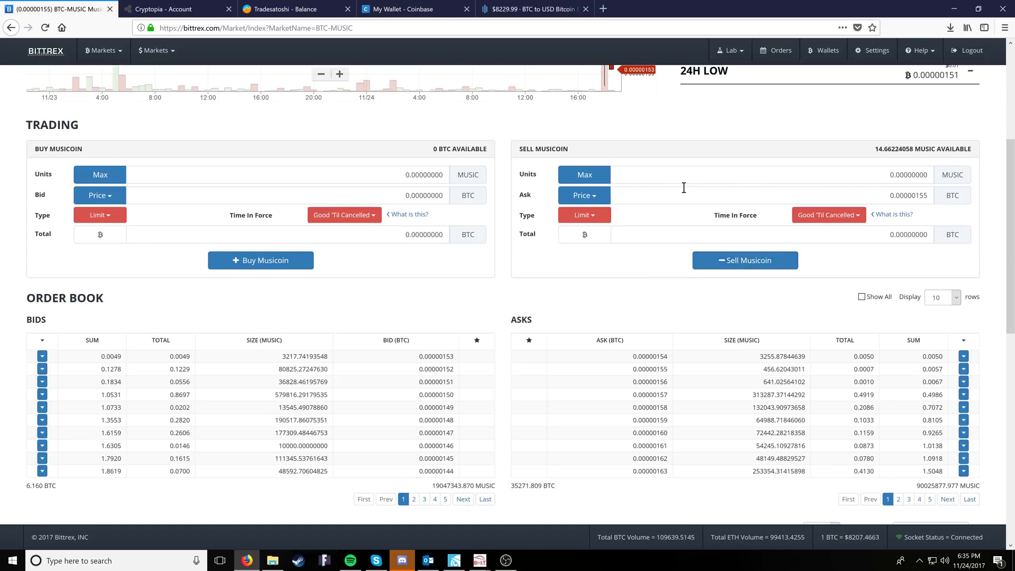
- Fill in the full 14.66224058 MUSIC, try a Conditional order, then revert to Limit
click(585, 175)
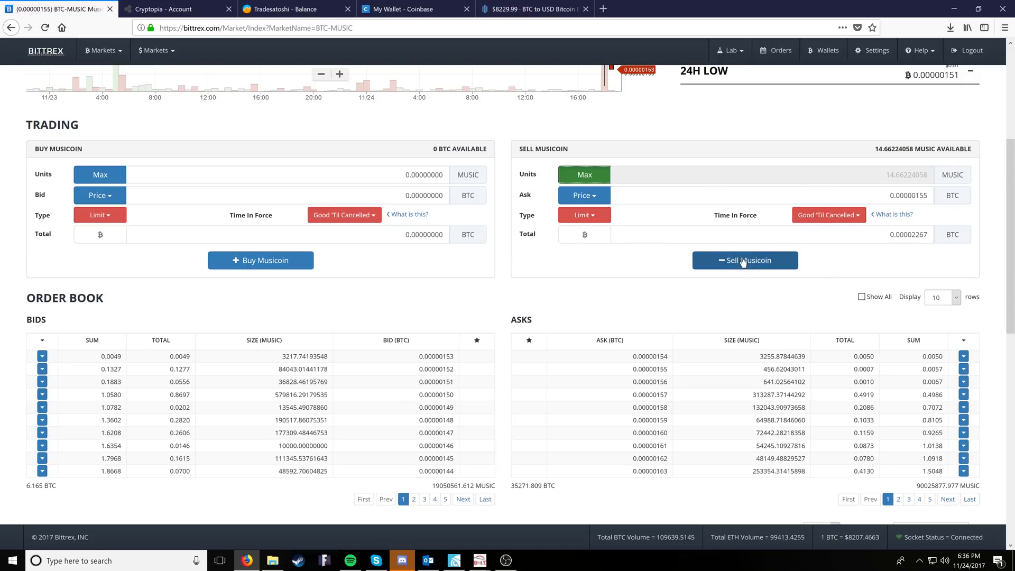
click(597, 216)
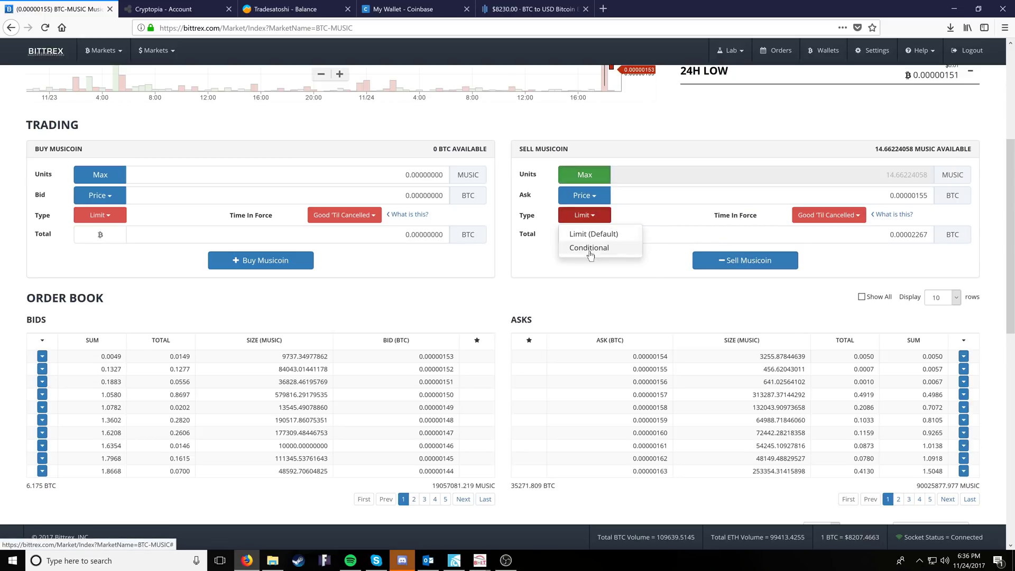
click(590, 255)
click(589, 235)
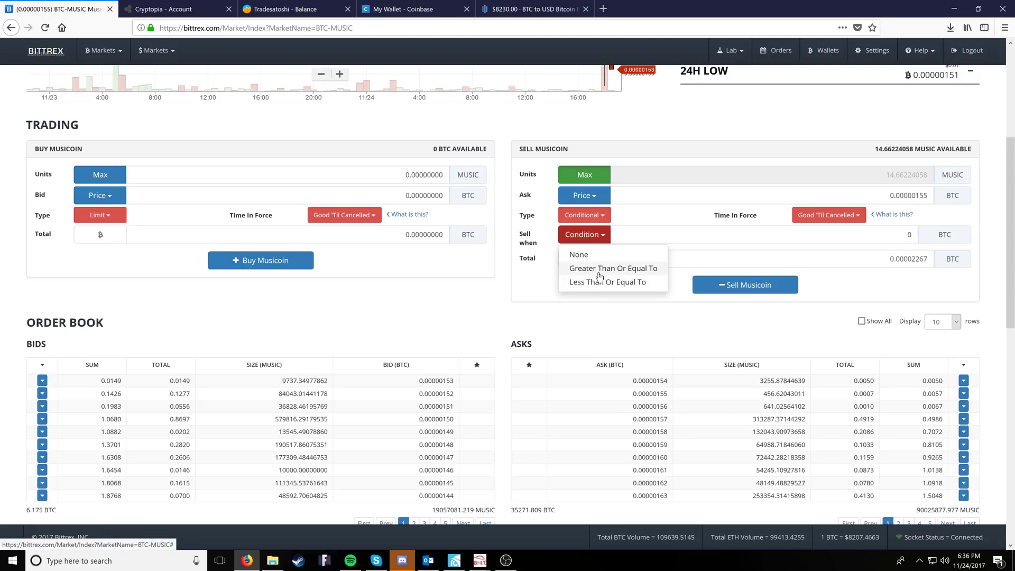
double_click(908, 234)
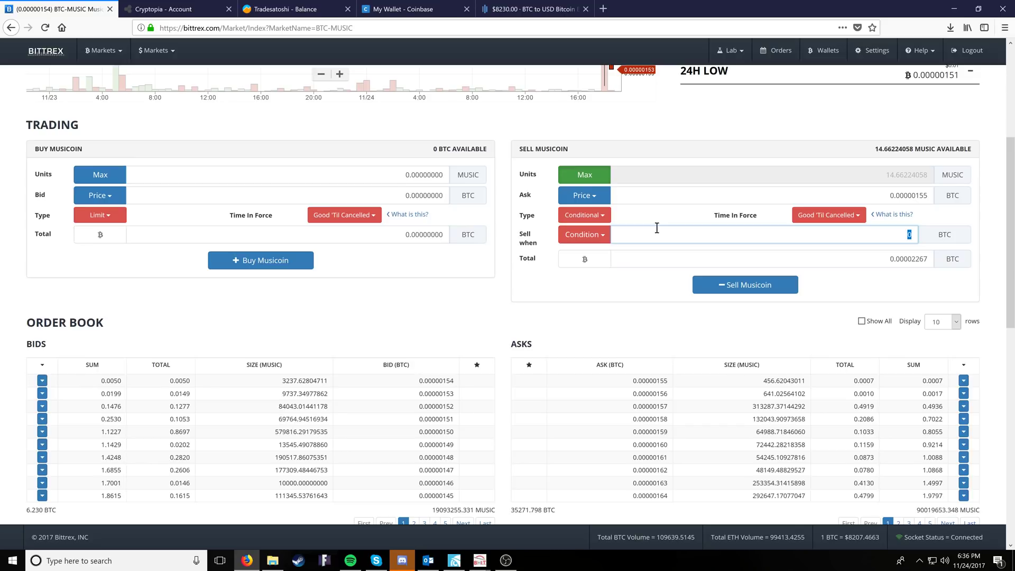
click(584, 235)
click(600, 256)
click(584, 214)
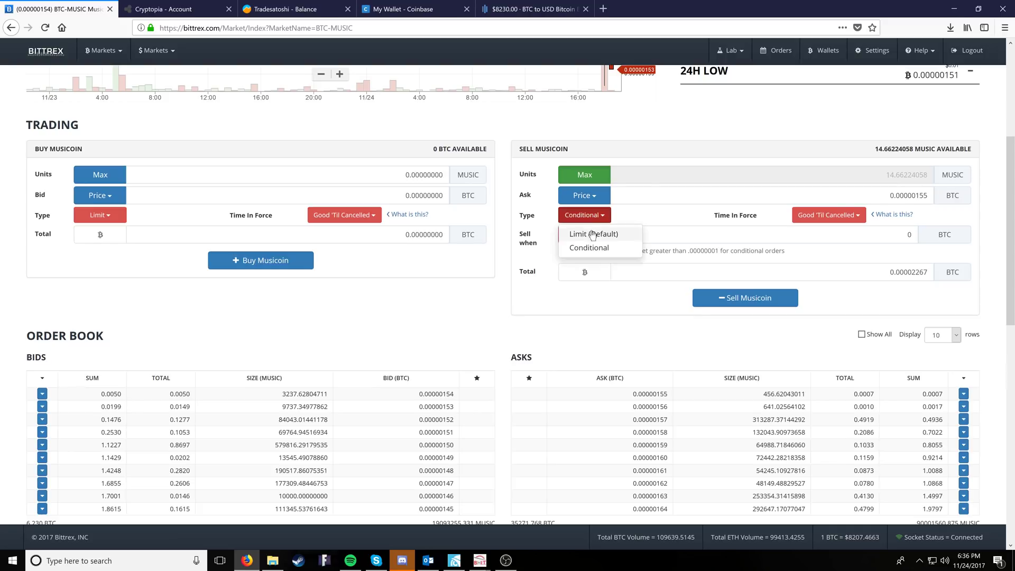
click(588, 233)
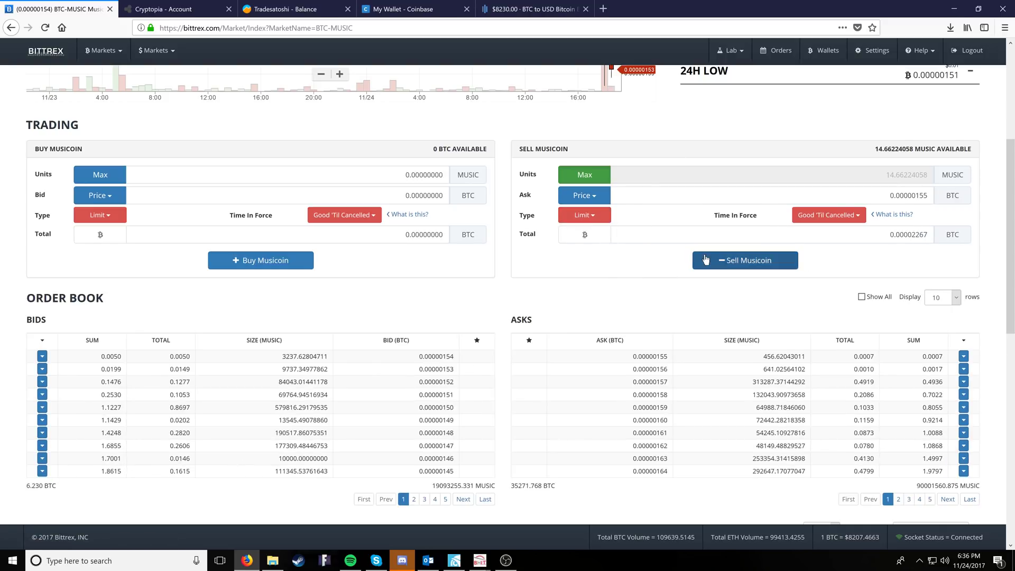
- Submit the sell order and read the 0.00050000 BTC minimum order size rejection
click(739, 265)
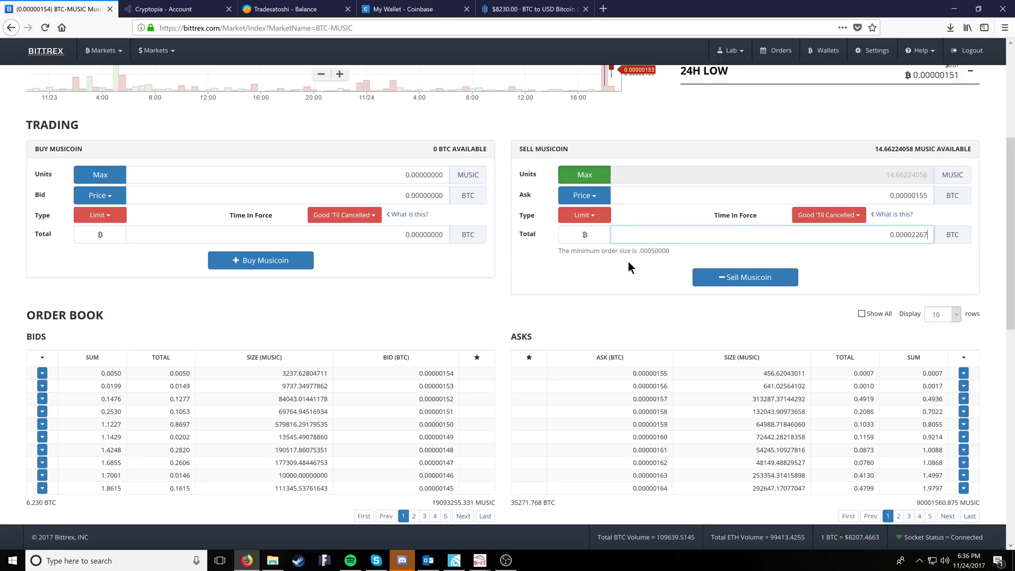
drag(670, 251, 548, 253)
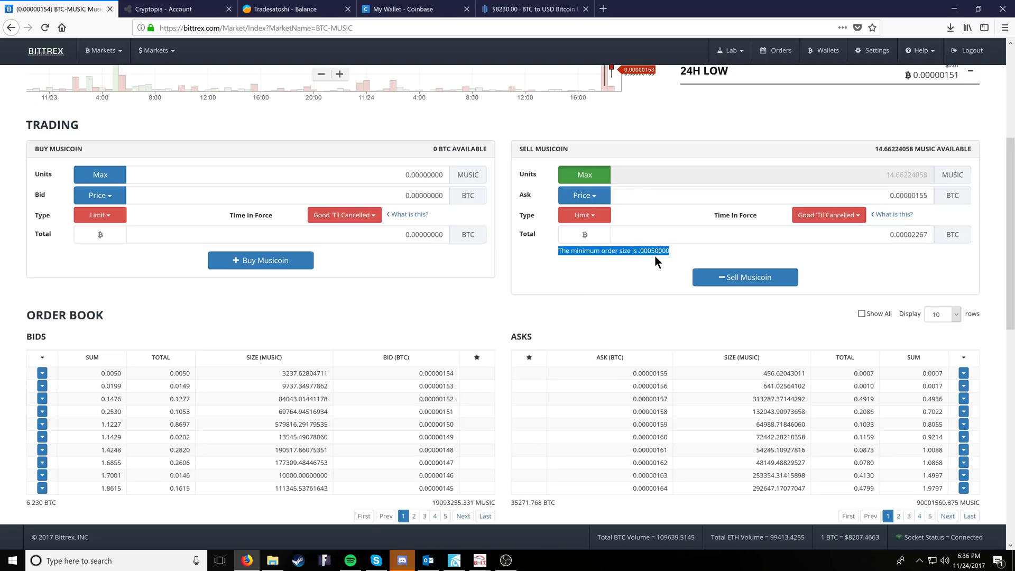
click(655, 255)
scroll(165, 91, up, 3)
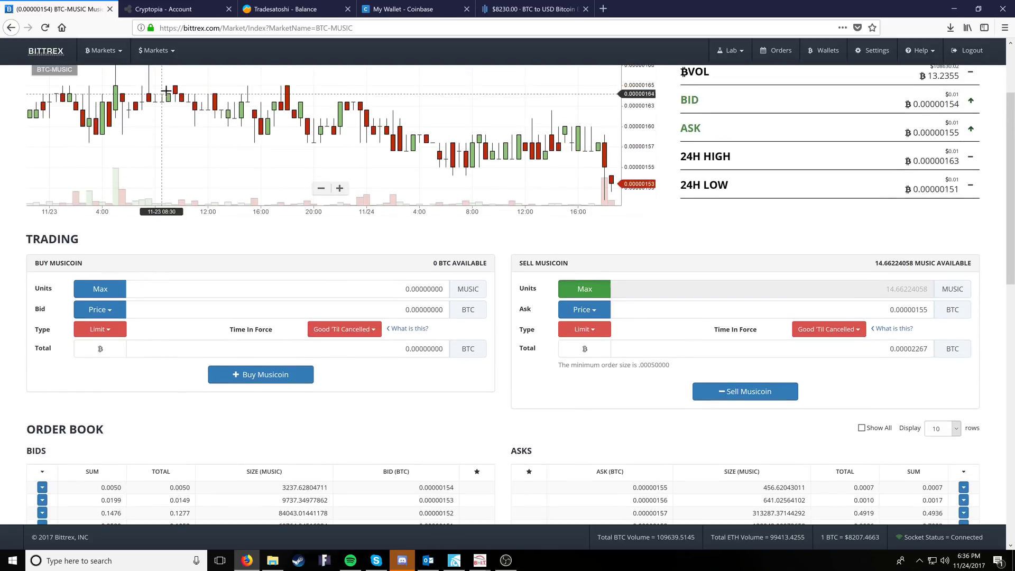
- Filter balances to 'btc', start a Bitcoin withdrawal showing 0 BTC, then view Coinbase's wallet
click(824, 51)
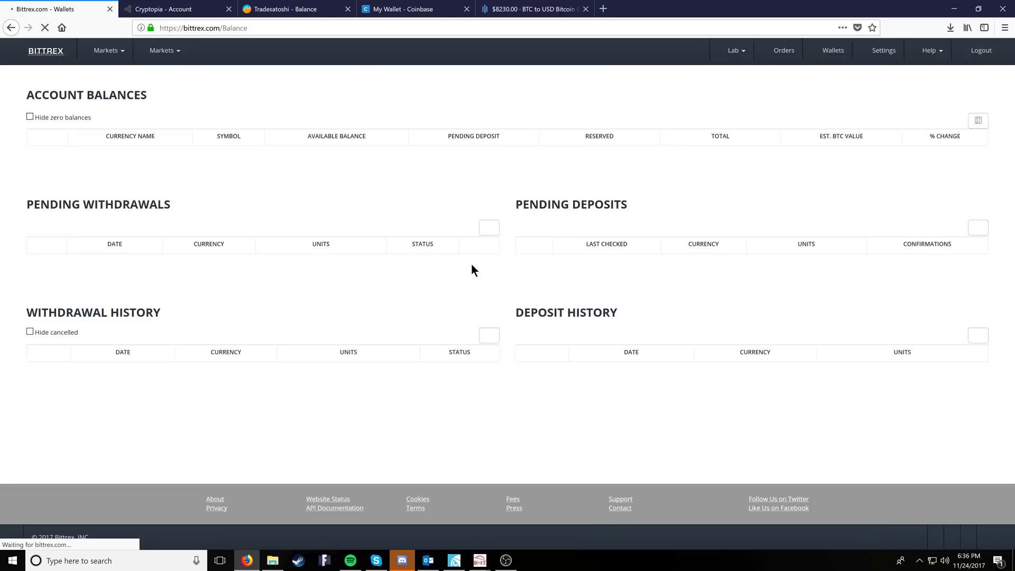
click(919, 136)
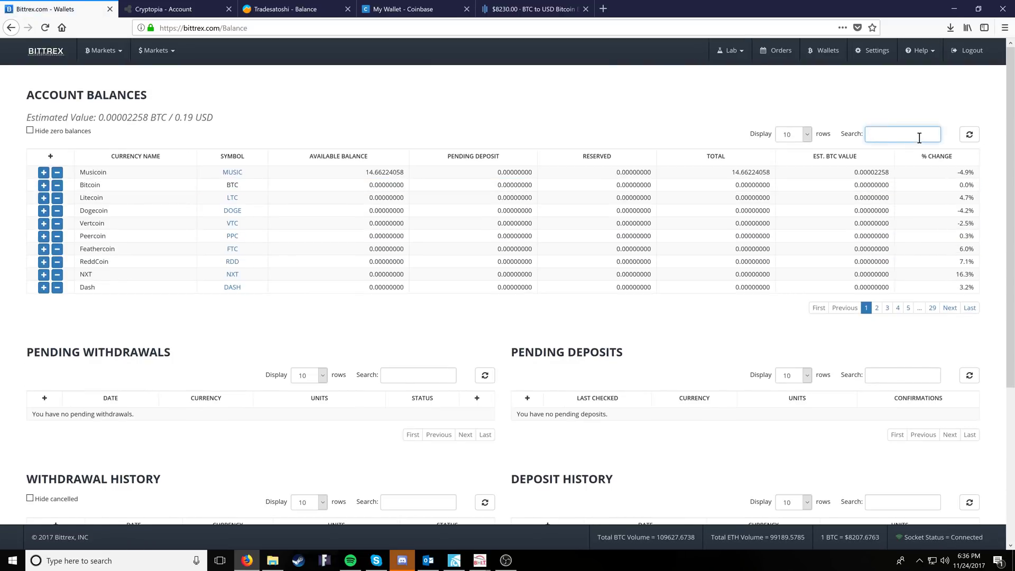
text(btc)
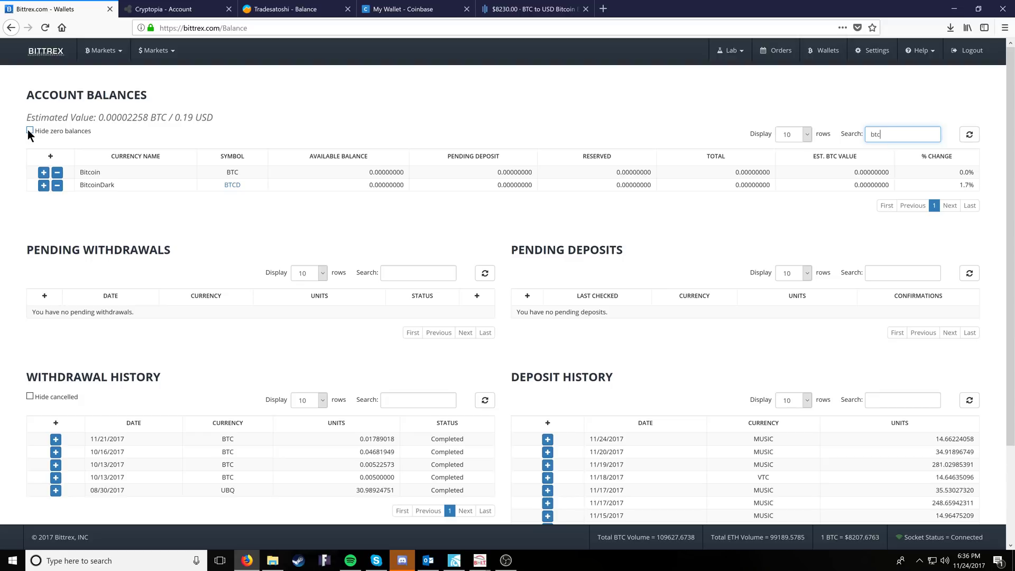
click(57, 173)
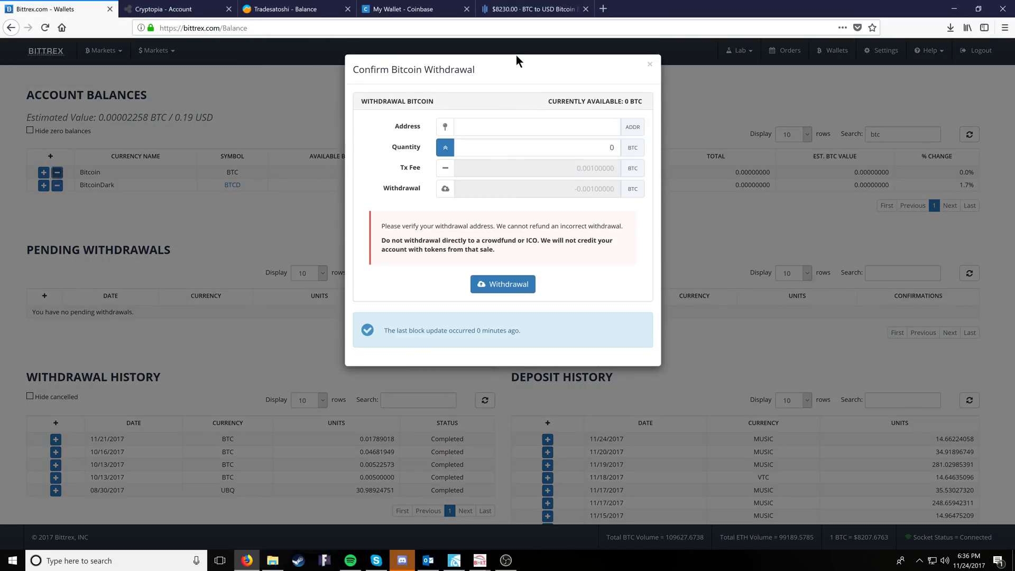
click(409, 9)
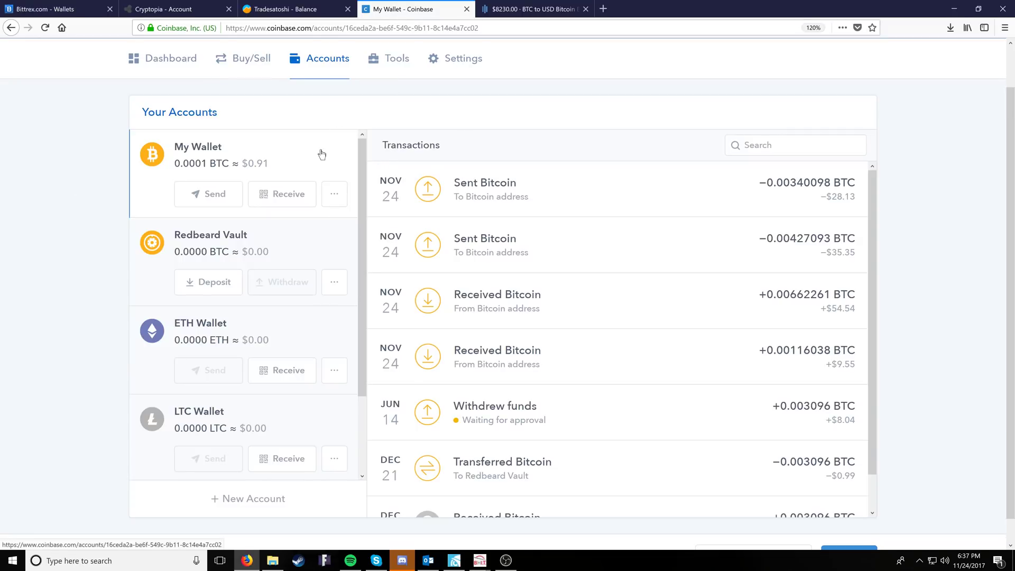
- Switch from the Coinbase wallet overview to the GDAX BTC/USD trading page
click(527, 10)
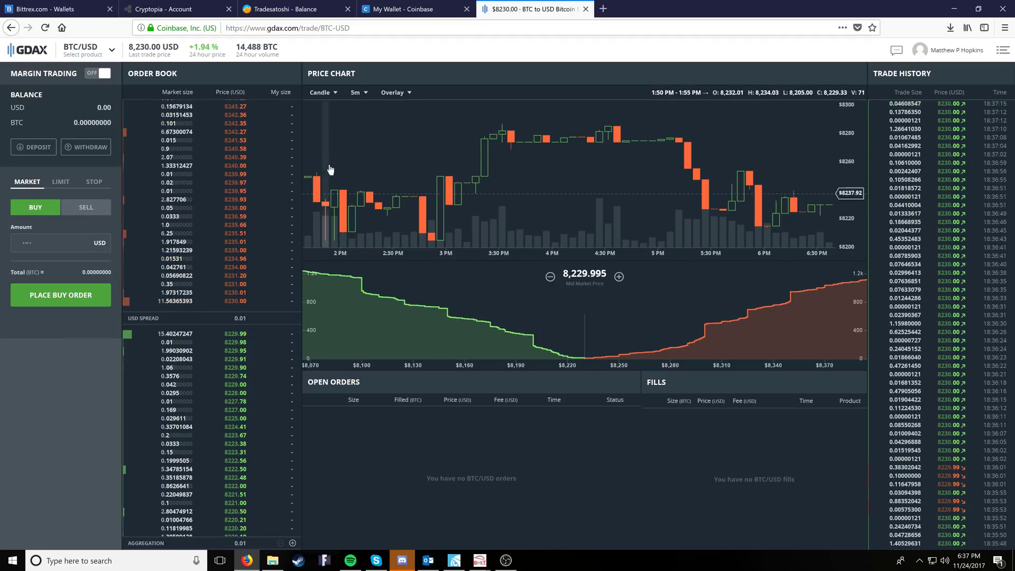
- Open GDAX's withdraw-funds form, compare Bank Account and Coinbase Account options, then close it
click(90, 147)
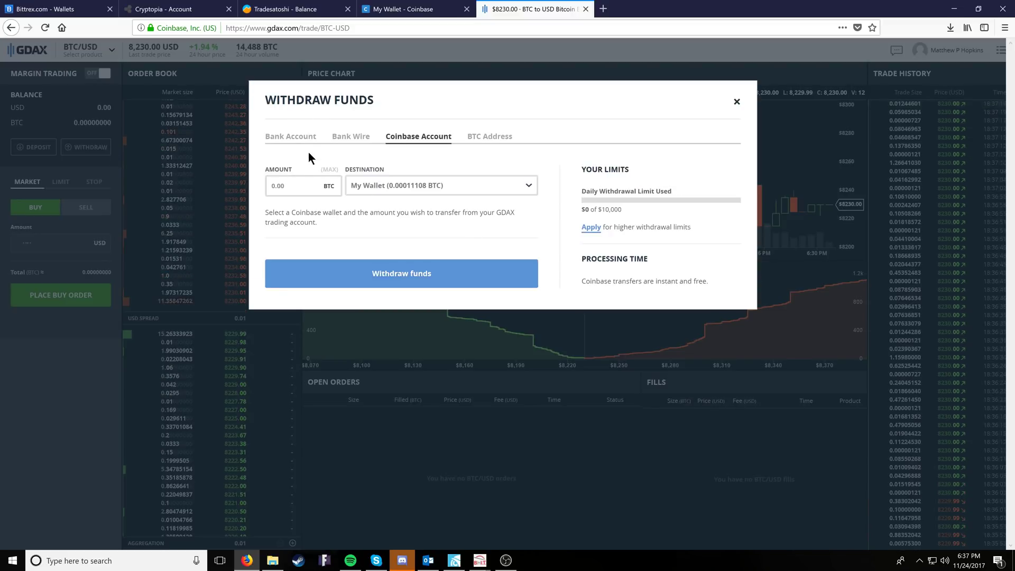
click(290, 137)
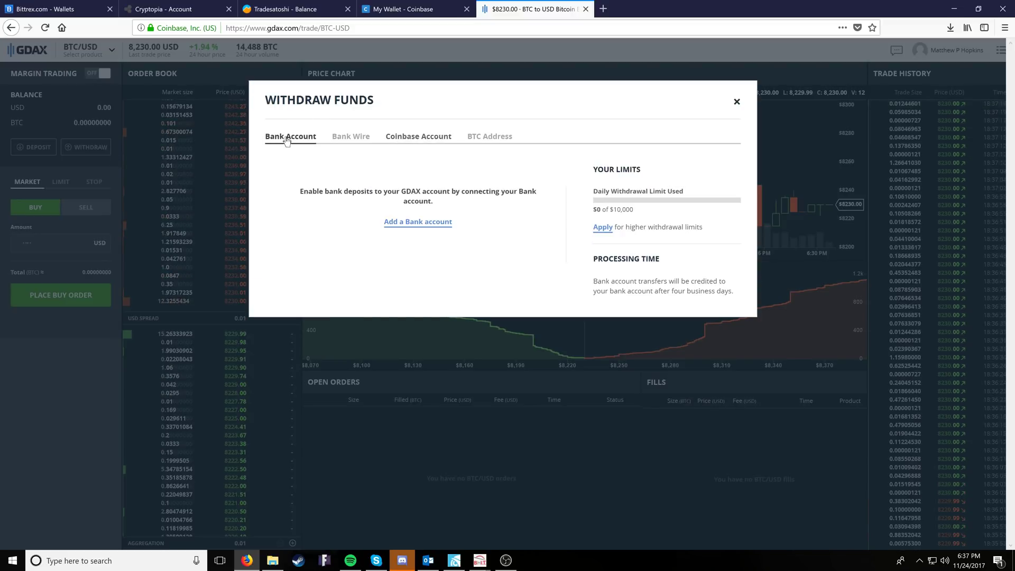
click(418, 136)
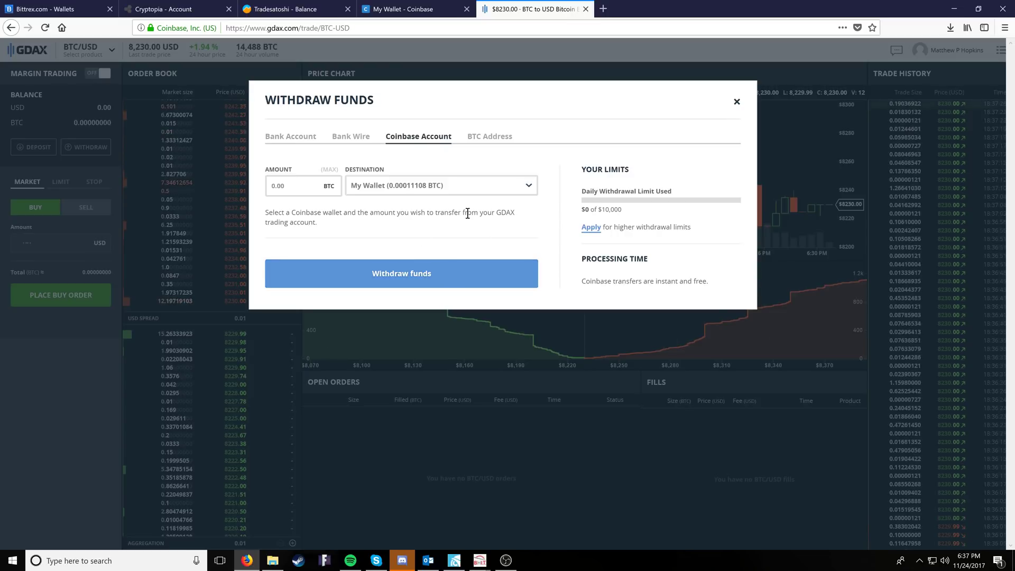
click(736, 101)
- Reveal the Coinbase My Wallet Bitcoin receive address and copy it
click(419, 15)
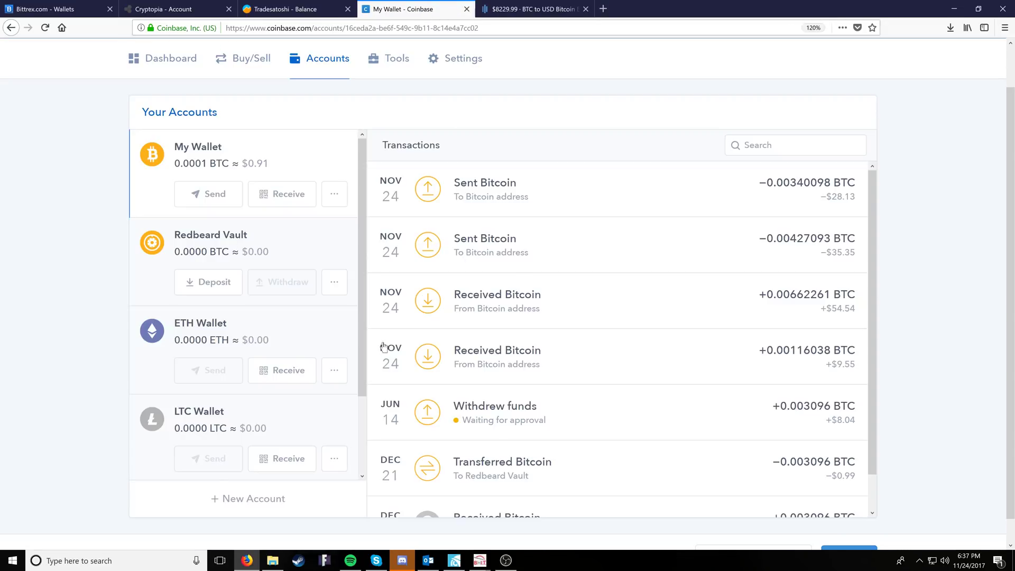
click(279, 203)
click(507, 373)
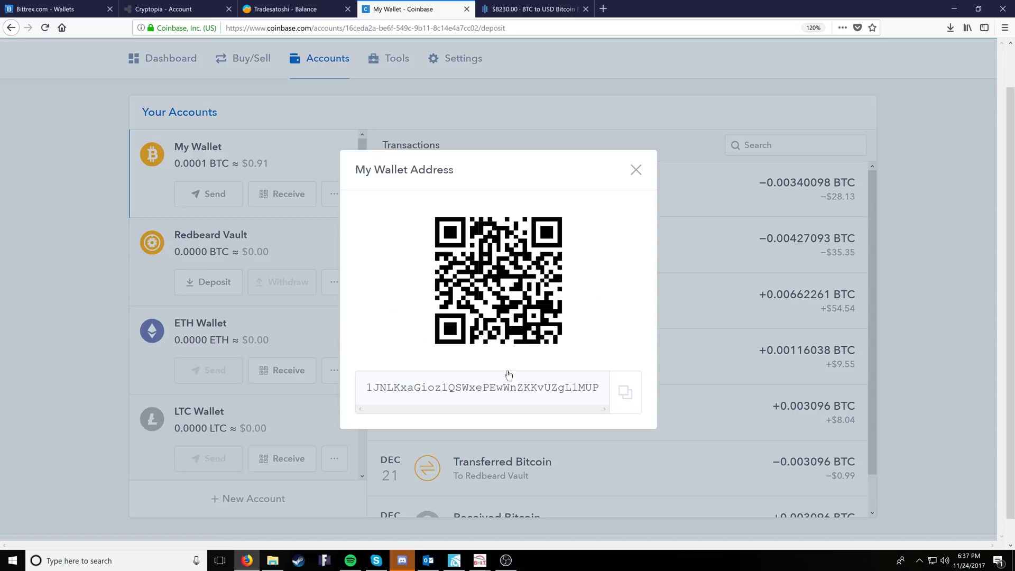
click(625, 392)
- Paste the Coinbase address into Bittrex's Bitcoin withdrawal Address field, then close the form unsent
click(275, 9)
click(183, 9)
click(44, 9)
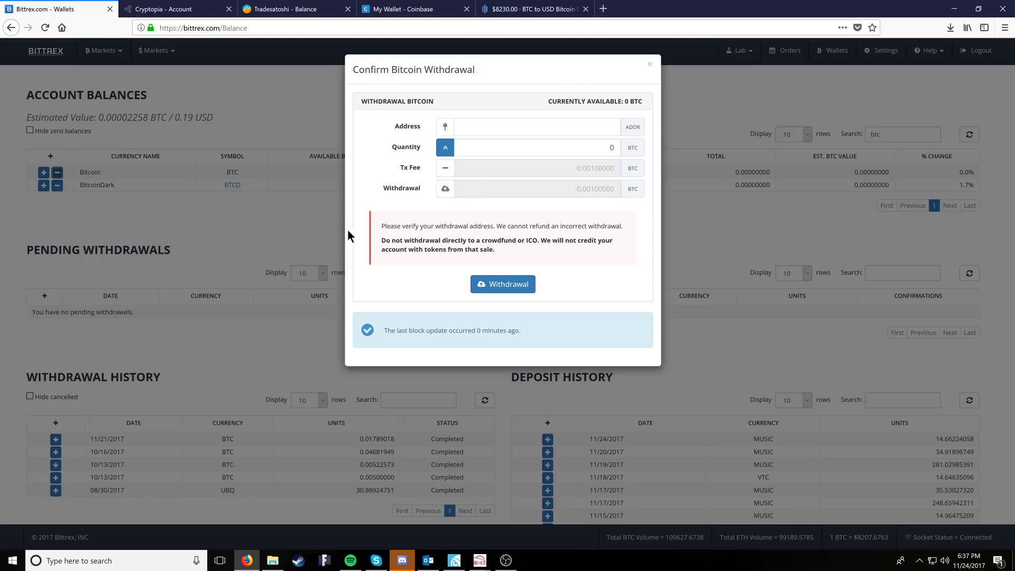
click(498, 126)
key(ctrl+v)
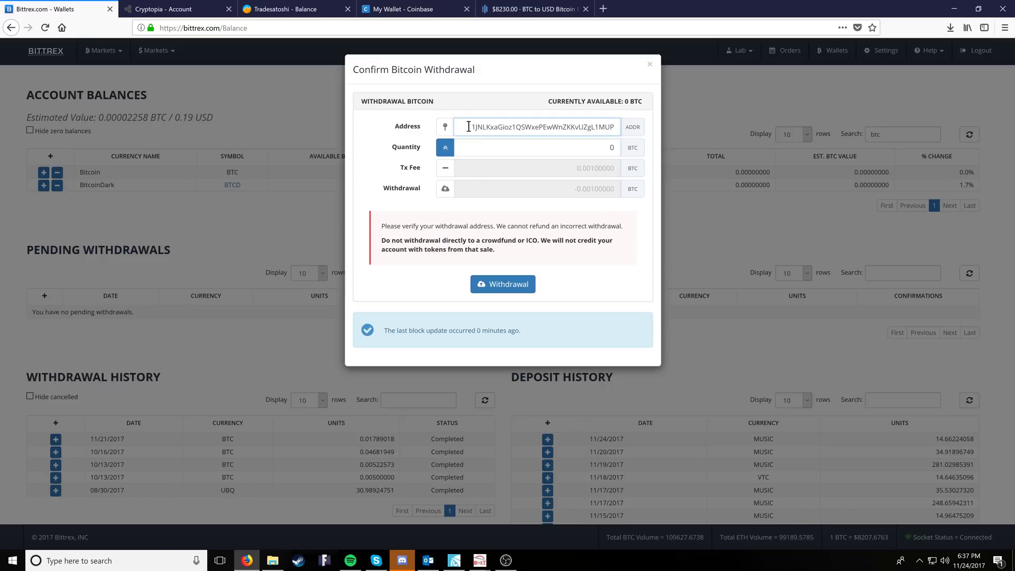
key(Tab)
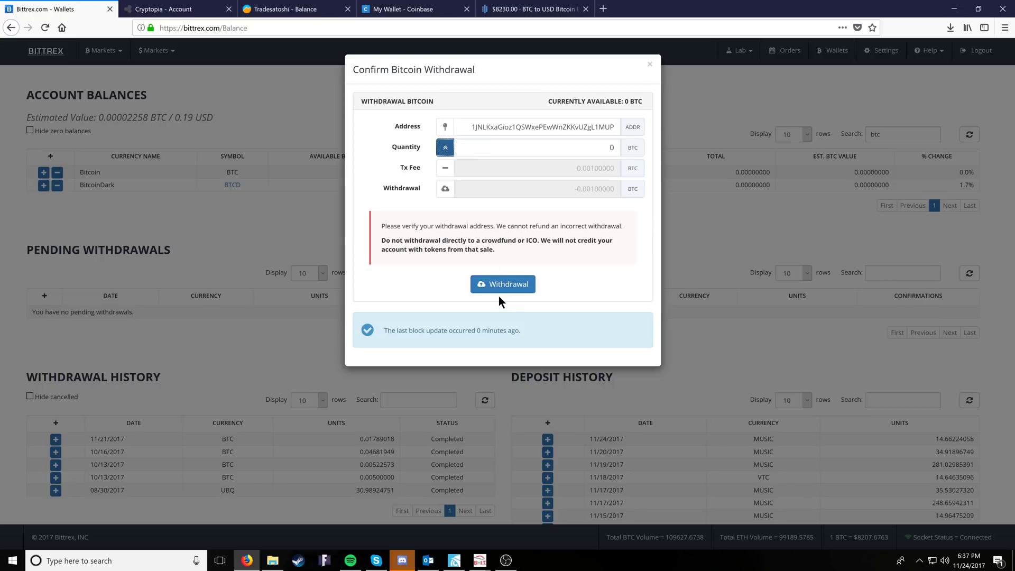
click(649, 64)
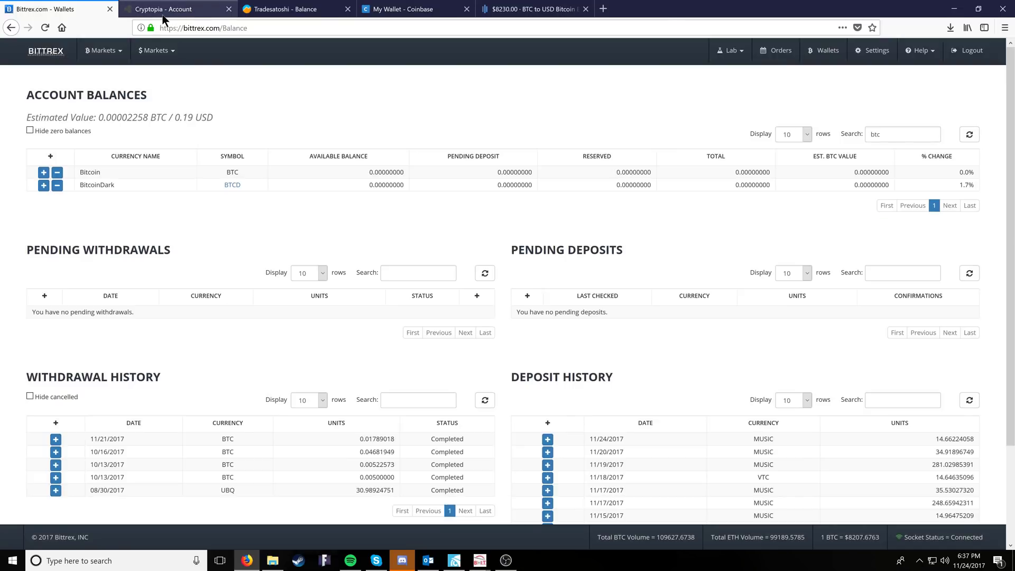
click(163, 17)
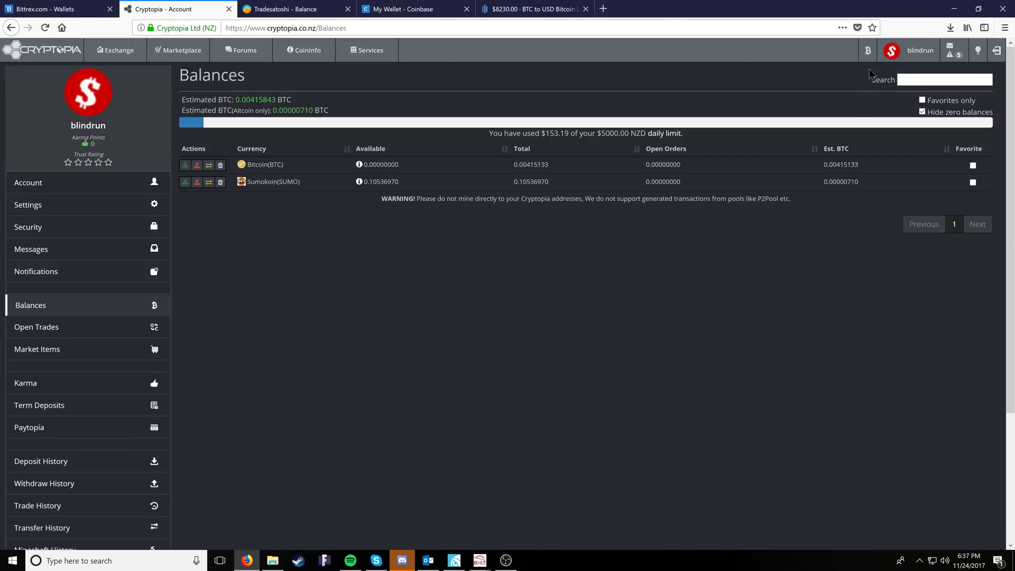
mouse_move(869, 63)
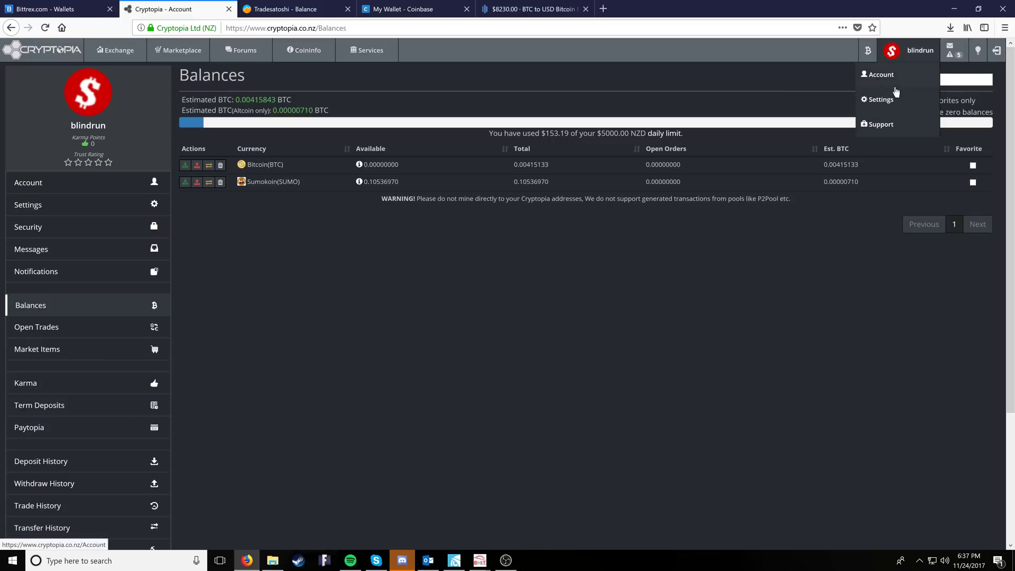
click(880, 100)
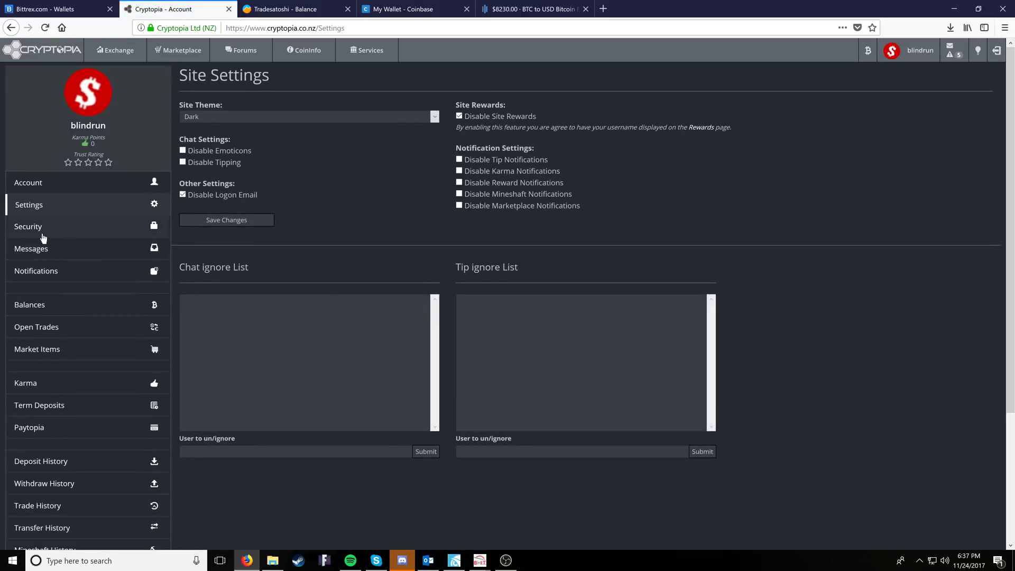
click(46, 228)
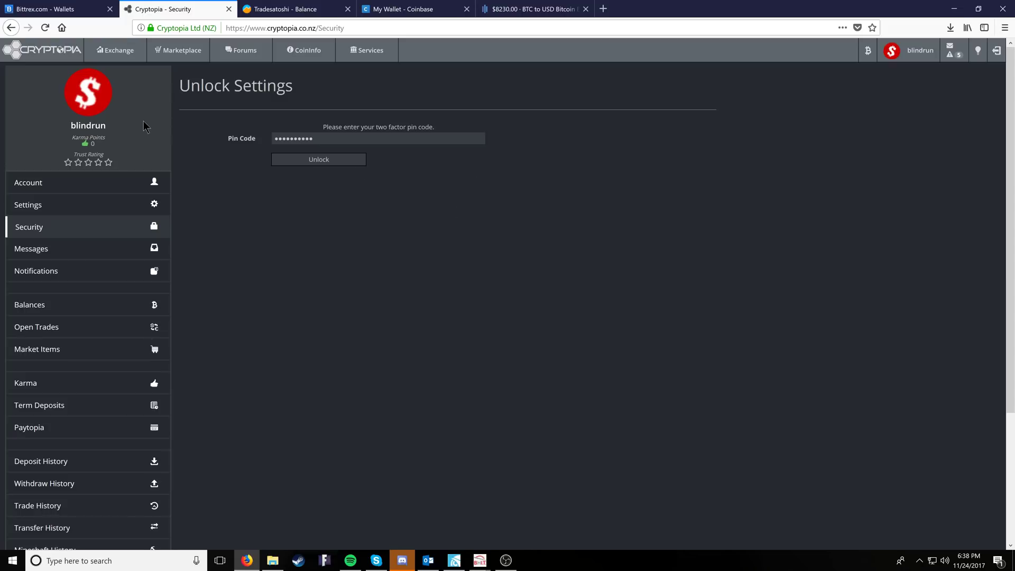
- View the Sumokoin deposit address and payment ID, then return to the Balances page
click(865, 53)
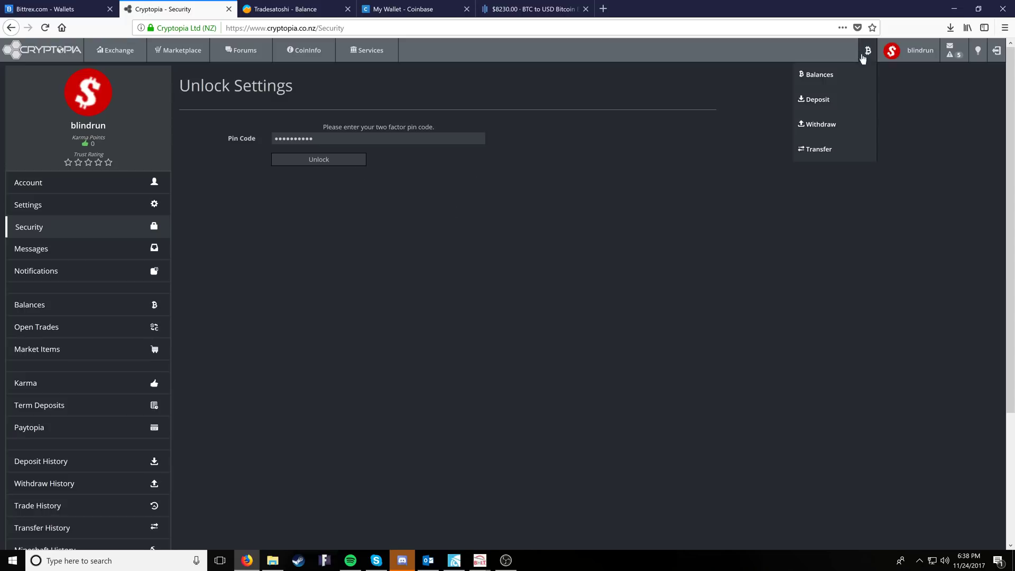
click(821, 75)
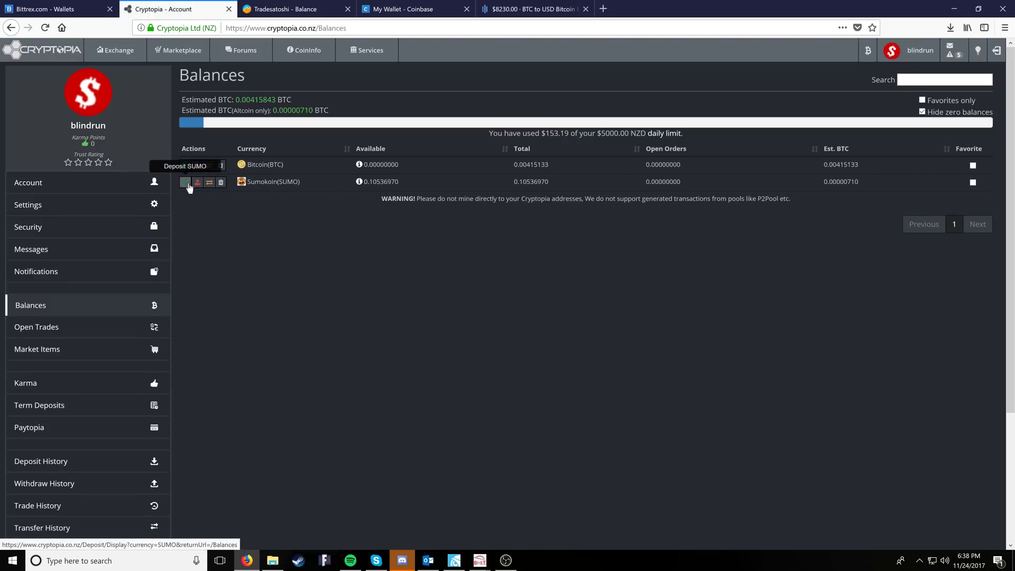
click(185, 182)
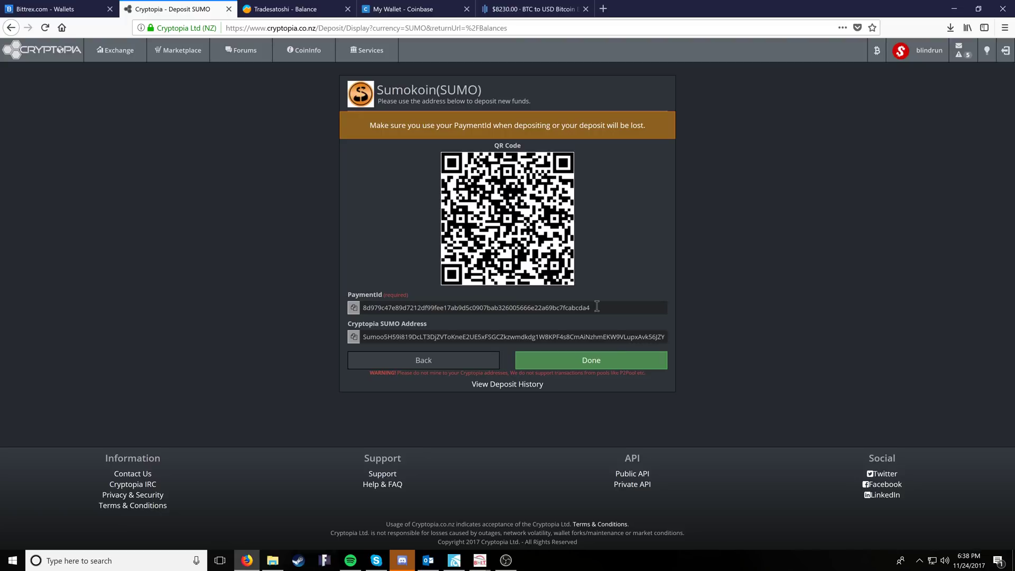
click(593, 363)
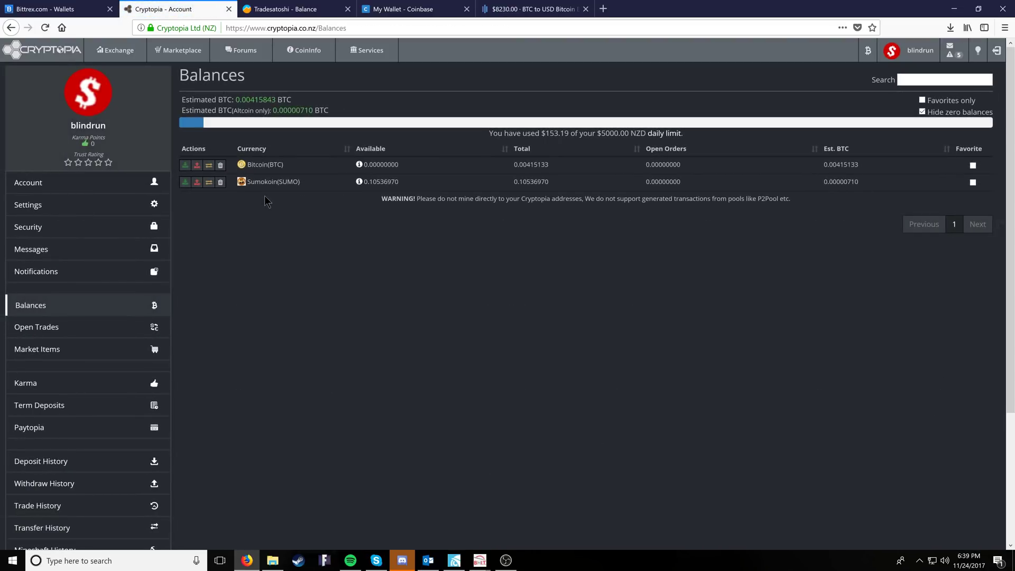
- Open the SUMO/BTC market via a 'sumo' search and enter all 0.10536970 SUMO as sell amount
click(117, 57)
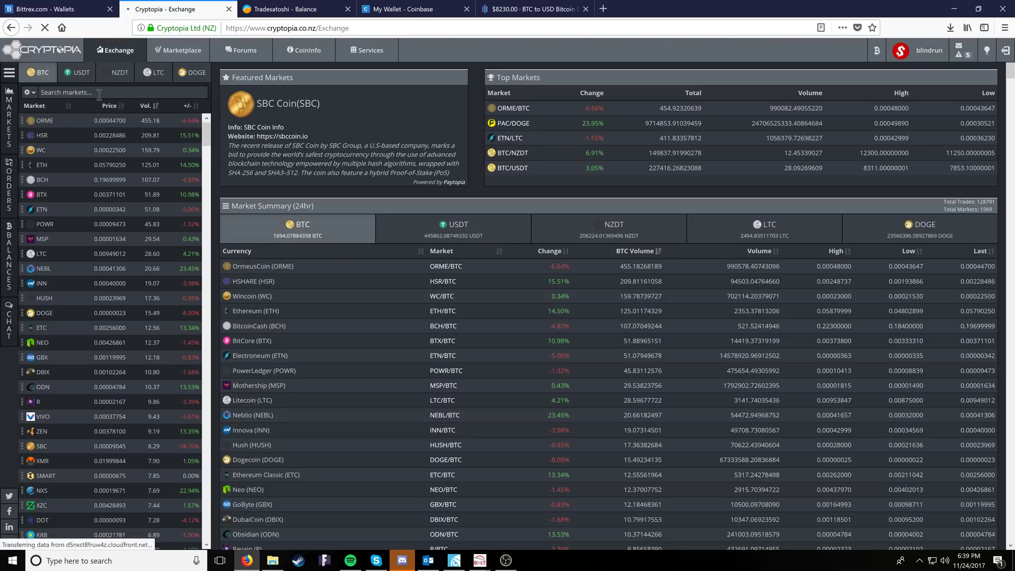
text(sum)
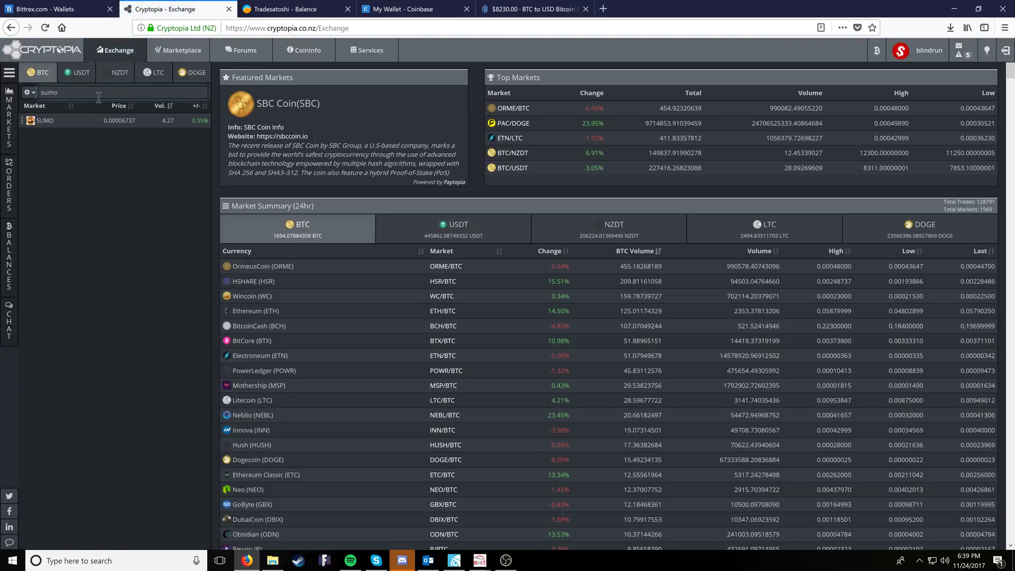
text(o)
click(88, 121)
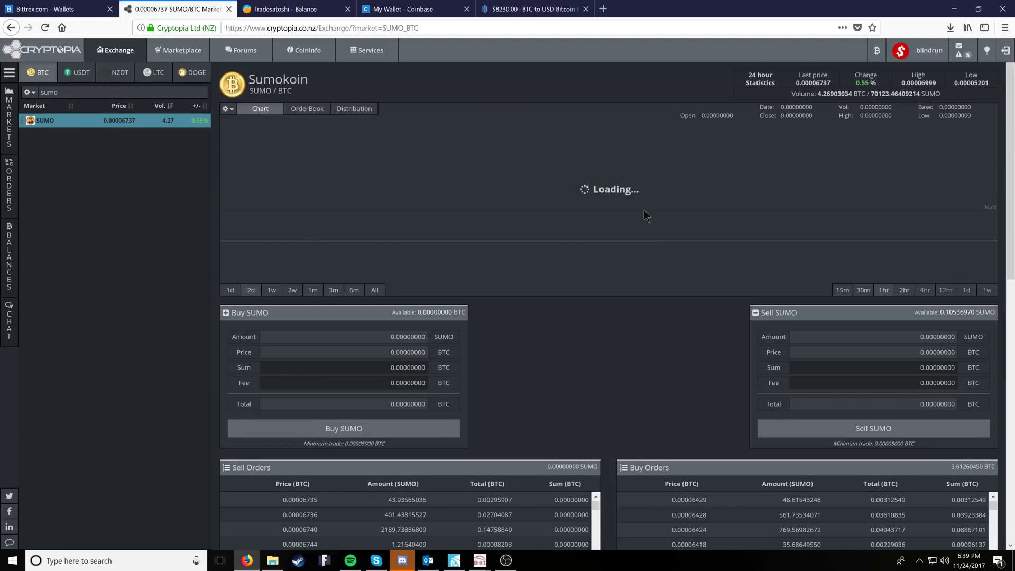
scroll(557, 282, down, 2)
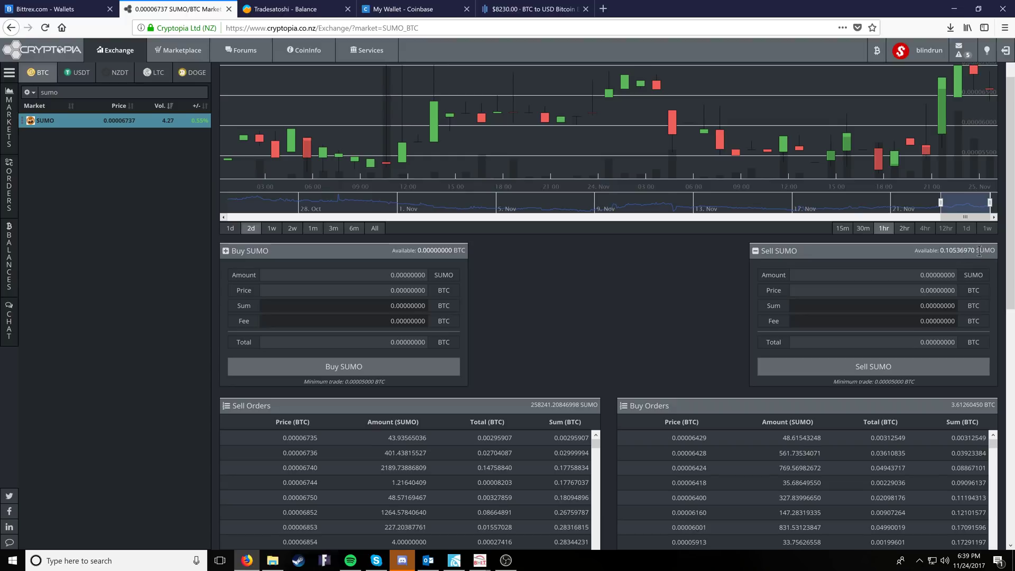
drag(975, 250, 940, 251)
click(912, 276)
key(ctrl+v)
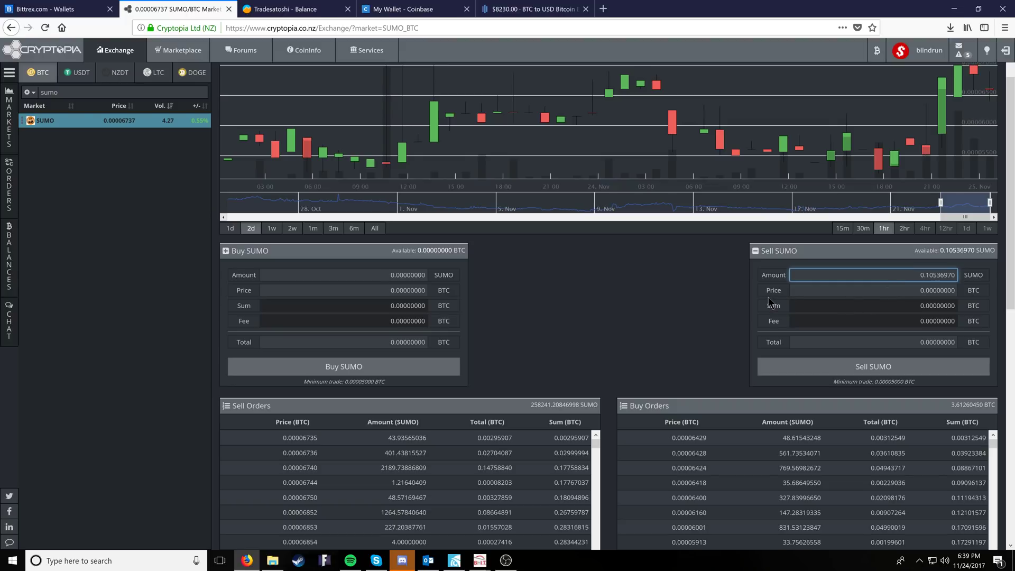
- Set the sell price to the 0.00006429 BTC top bid and compute the 0.00000677 BTC total
click(807, 291)
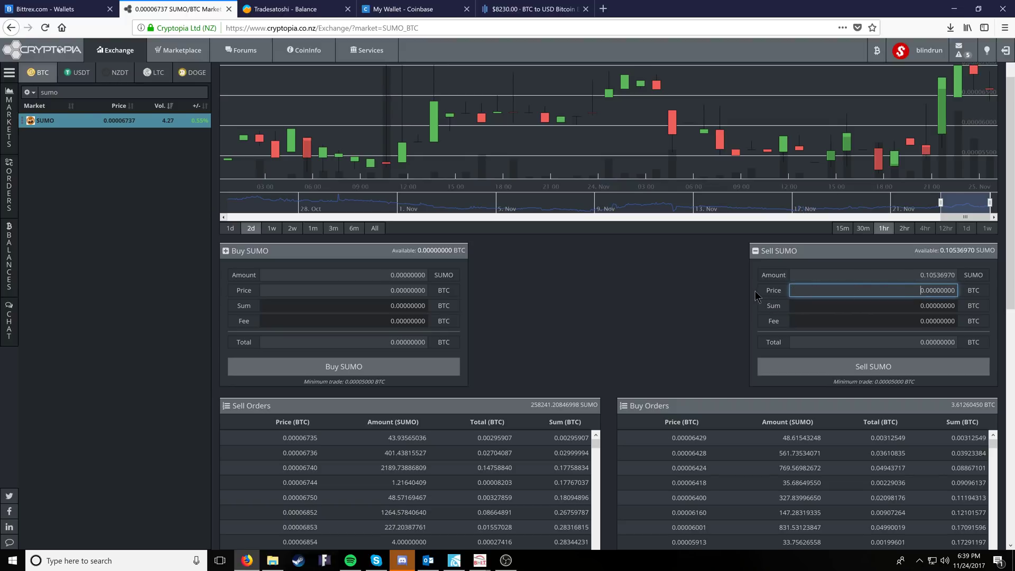
click(772, 291)
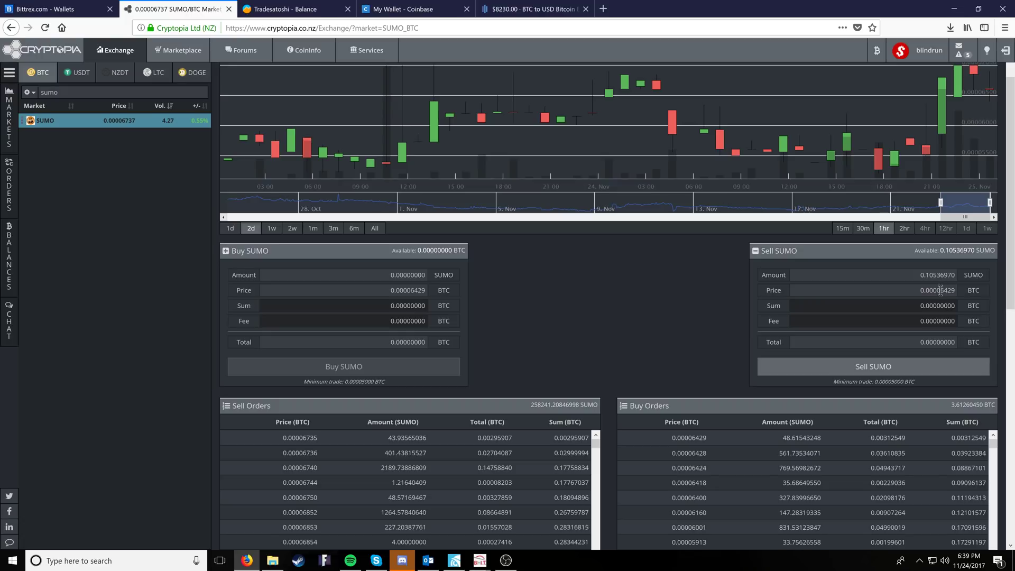
scroll(701, 296, down, 3)
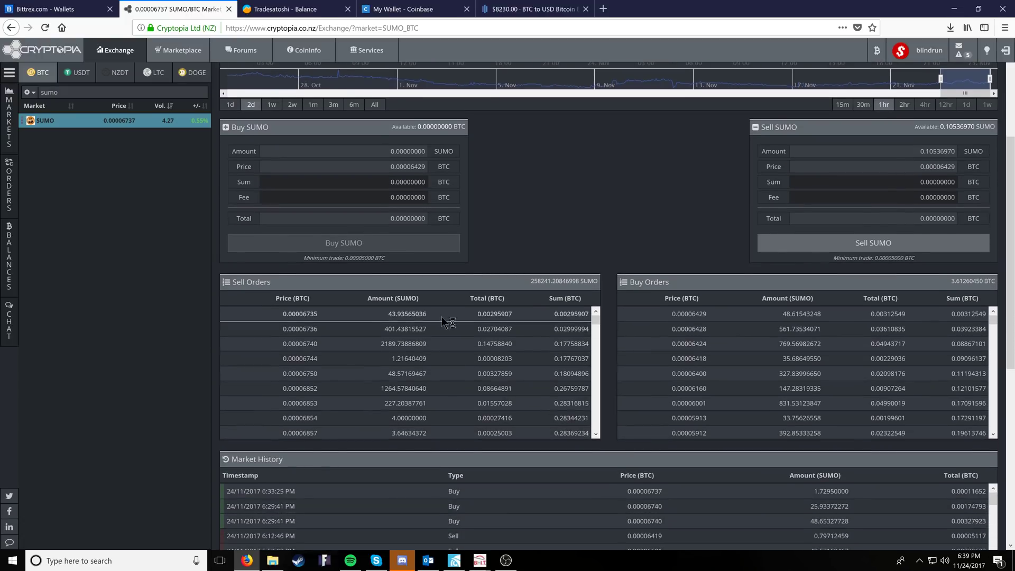
scroll(506, 389, down, 2)
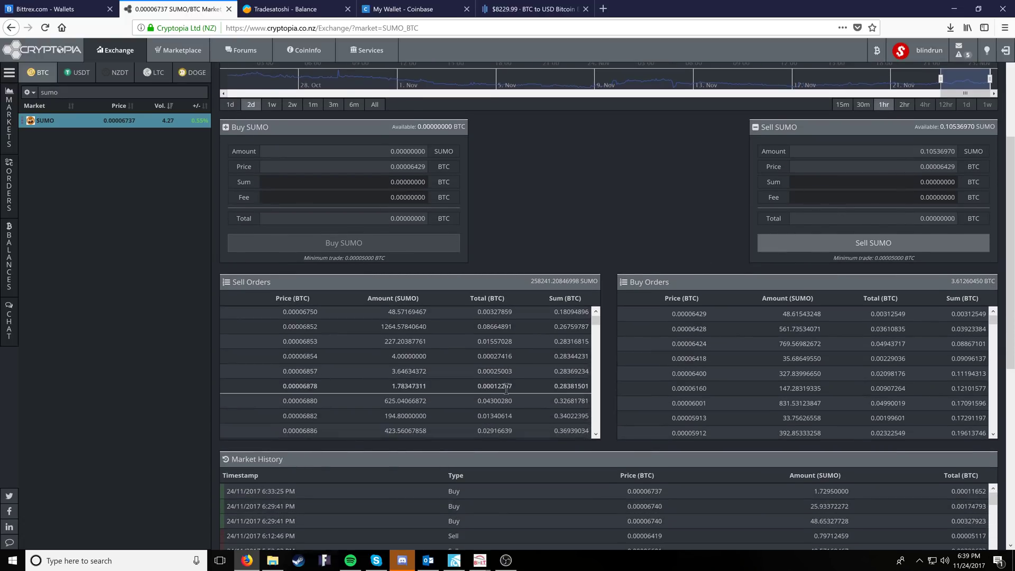
scroll(401, 364, up, 2)
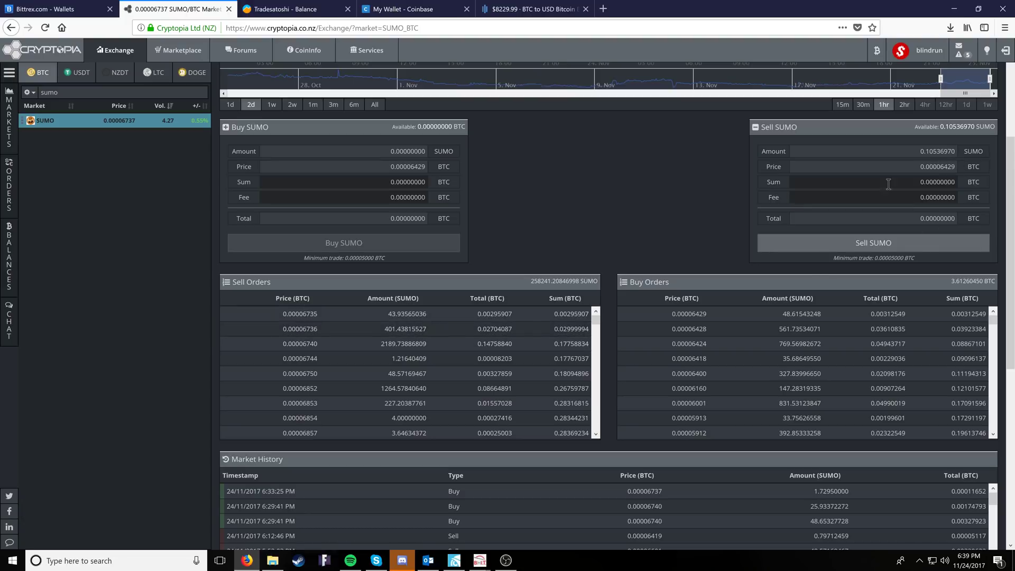
scroll(303, 364, down, 3)
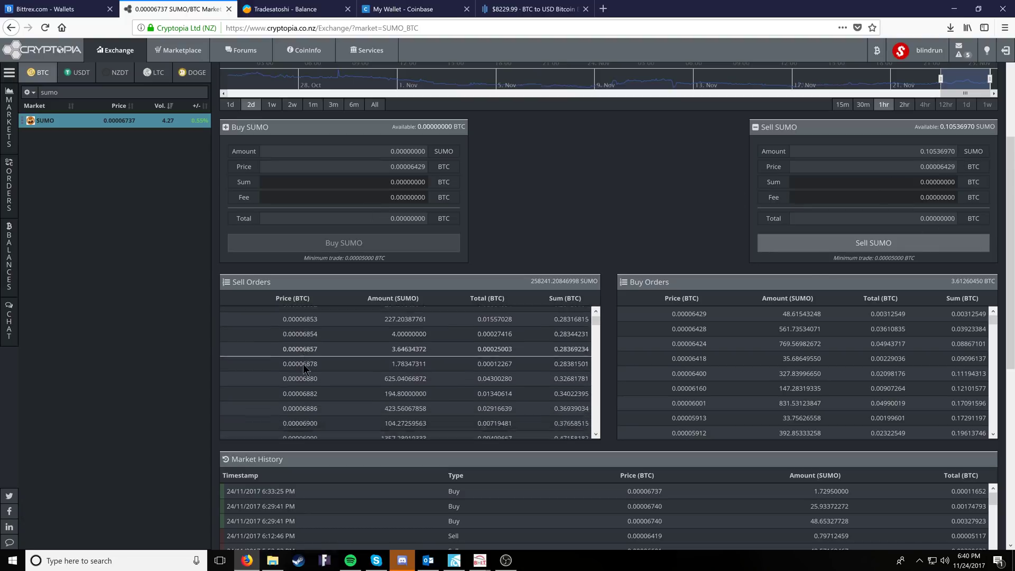
scroll(303, 363, up, 10)
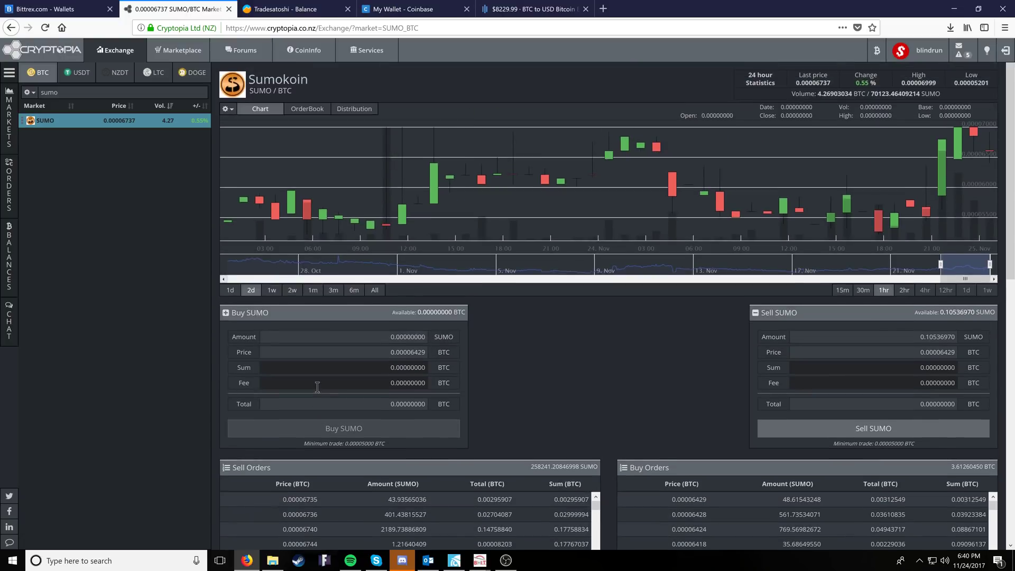
scroll(655, 322, down, 2)
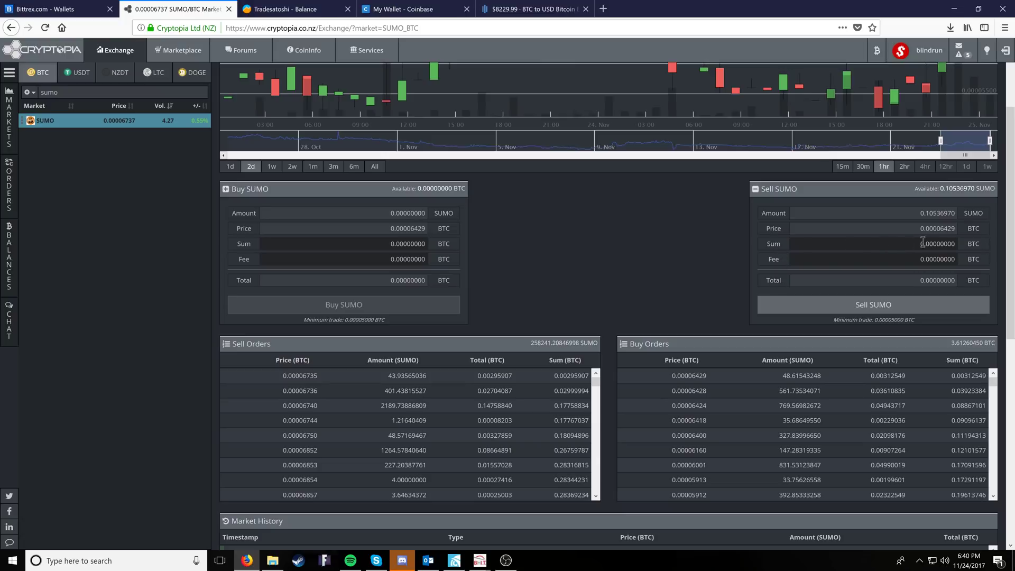
click(774, 287)
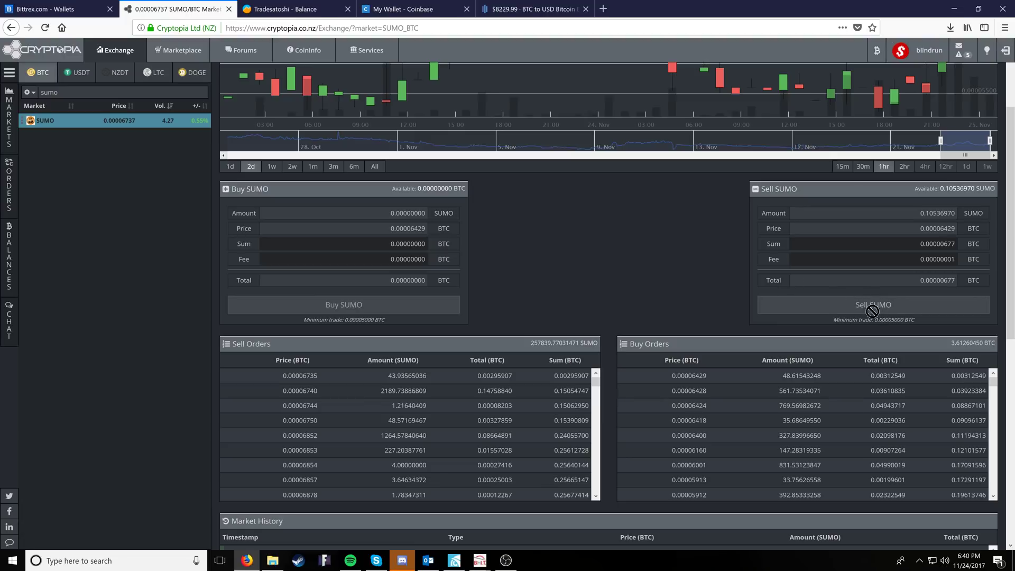
- Check the 0.00005000 BTC minimum trade note and go back to the account balances
drag(931, 322, 835, 320)
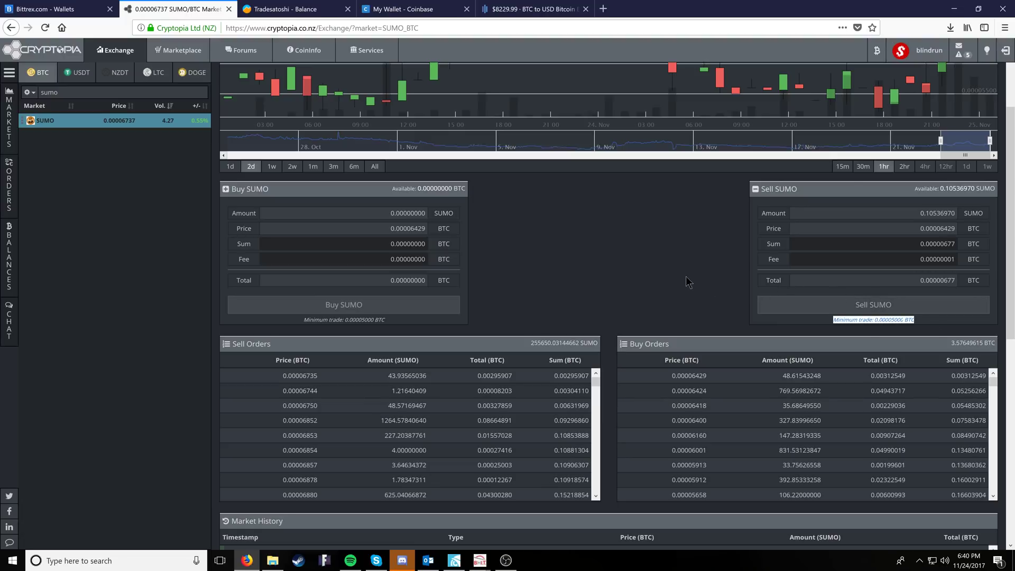
click(568, 249)
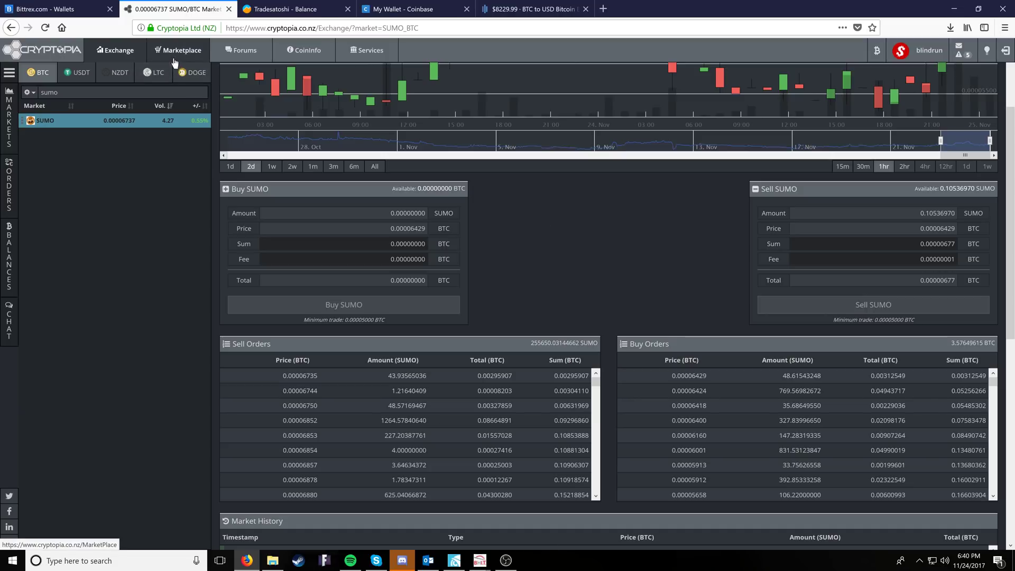
mouse_move(875, 49)
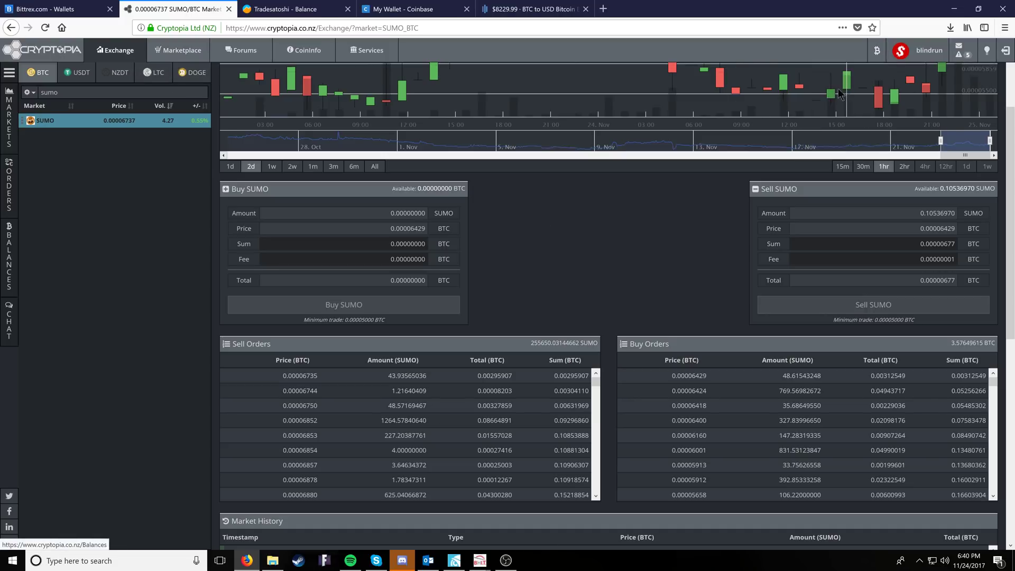
click(834, 86)
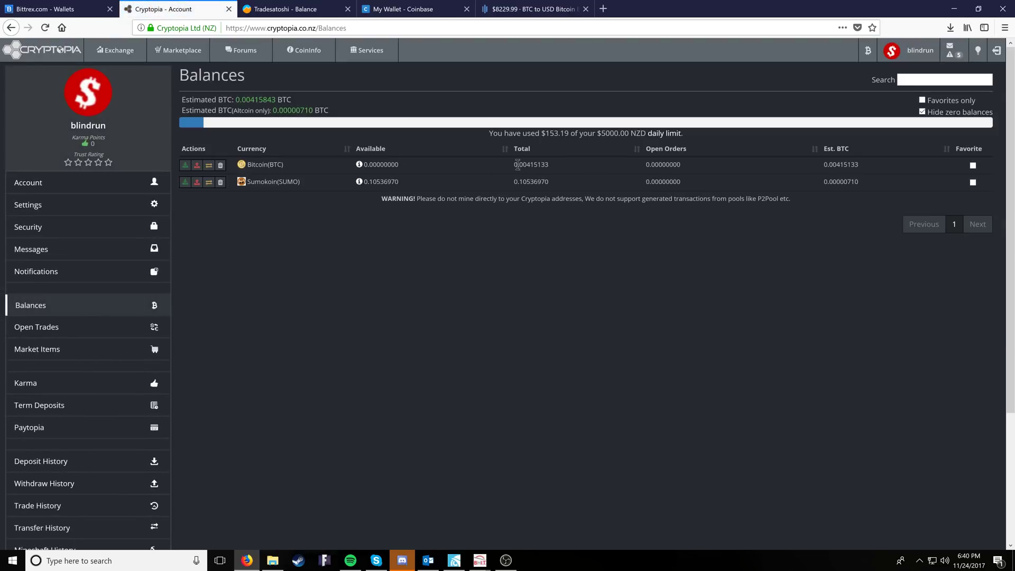
- Check the Bitcoin balance figures and start a Bitcoin withdrawal on Cryptopia
drag(576, 167, 698, 171)
click(726, 271)
click(197, 164)
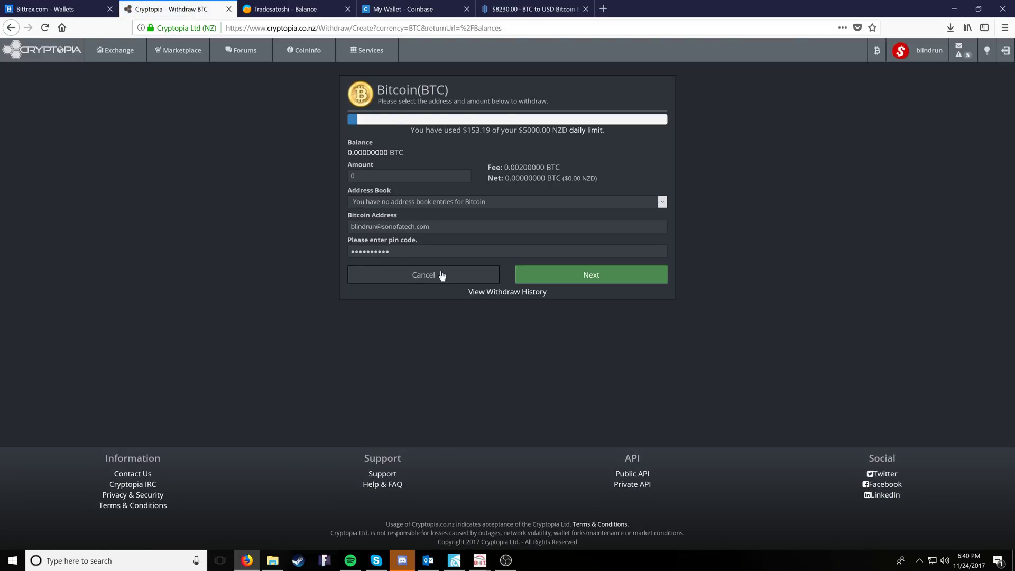
- Copy the Coinbase Bitcoin wallet address and select the old entry in Cryptopia's Bitcoin Address field
click(437, 14)
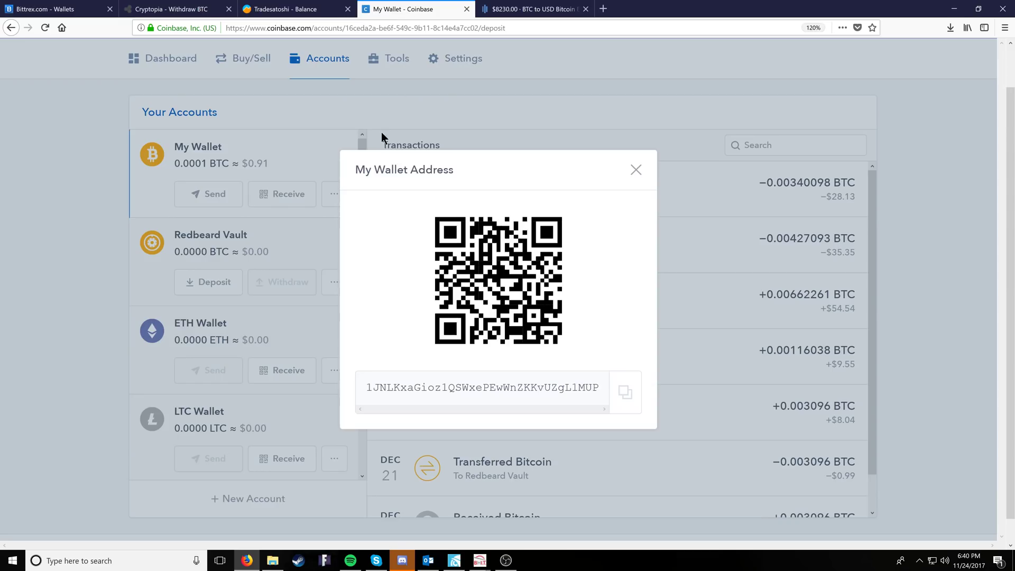
click(628, 393)
click(188, 12)
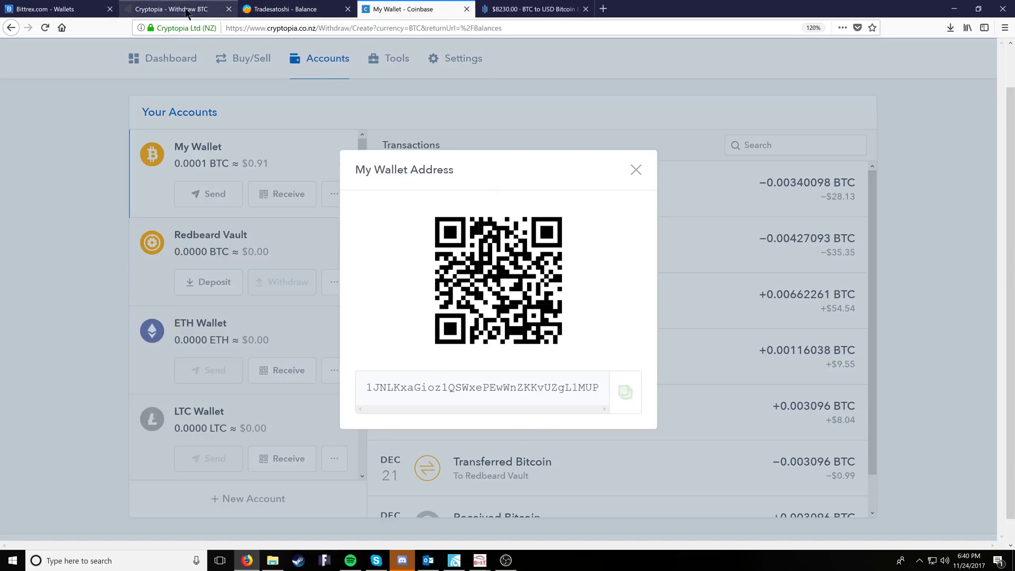
drag(430, 228, 321, 225)
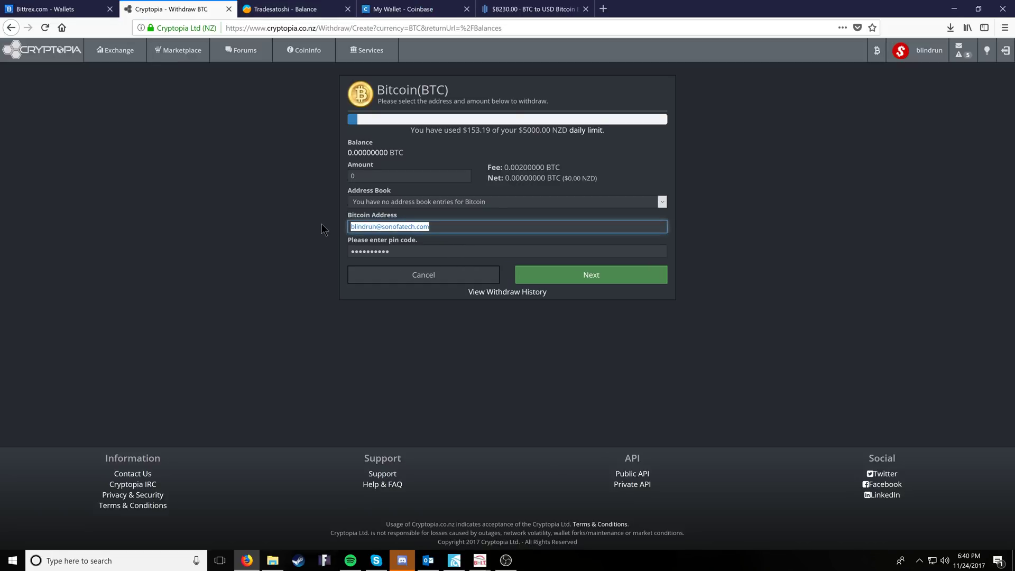
- Paste the Coinbase address, enter the PIN, fill the full BTC balance, then switch to TradeSatoshi
key(ctrl+v)
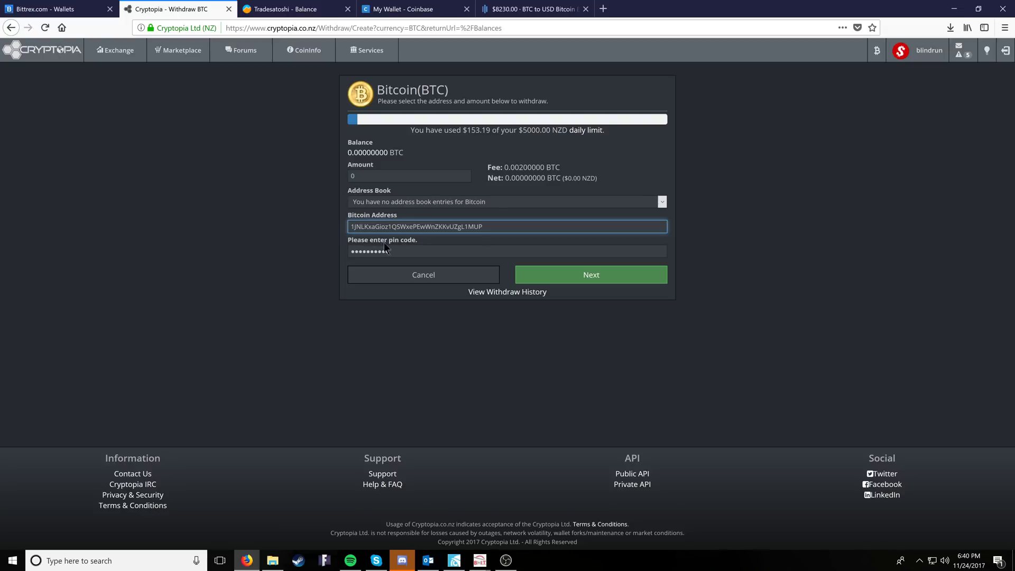
double_click(399, 250)
text(1)
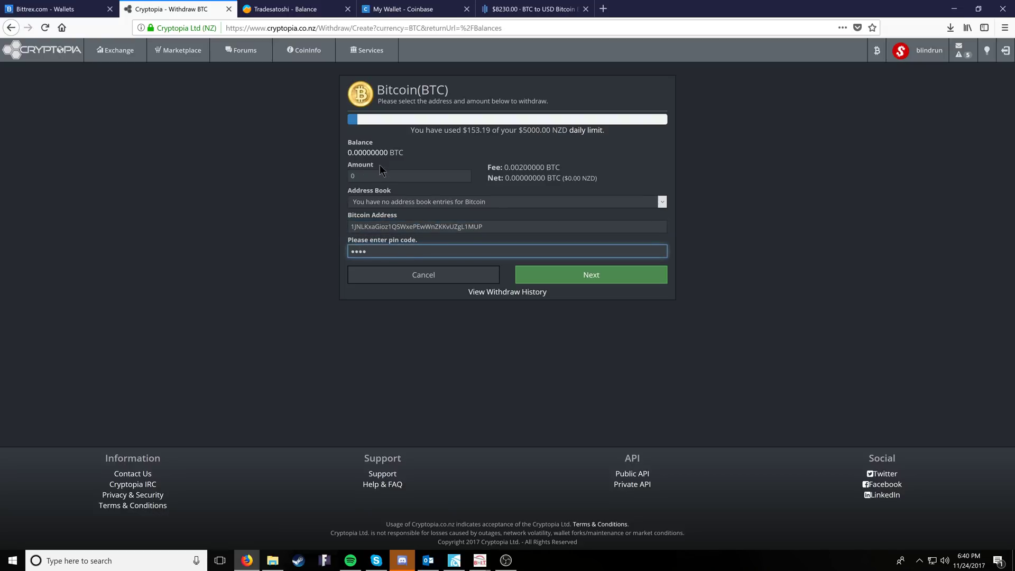
click(365, 154)
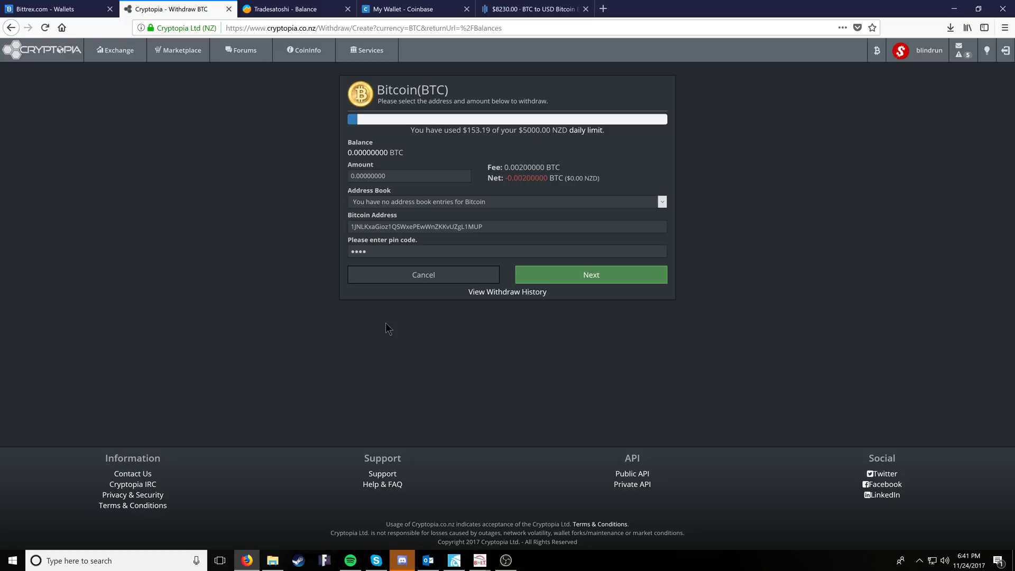
click(285, 9)
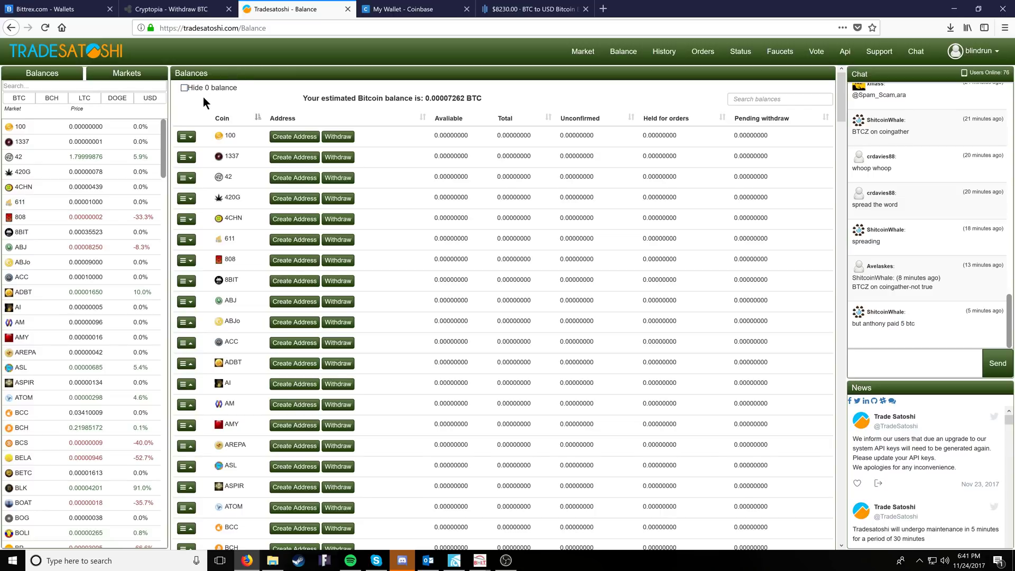
click(982, 55)
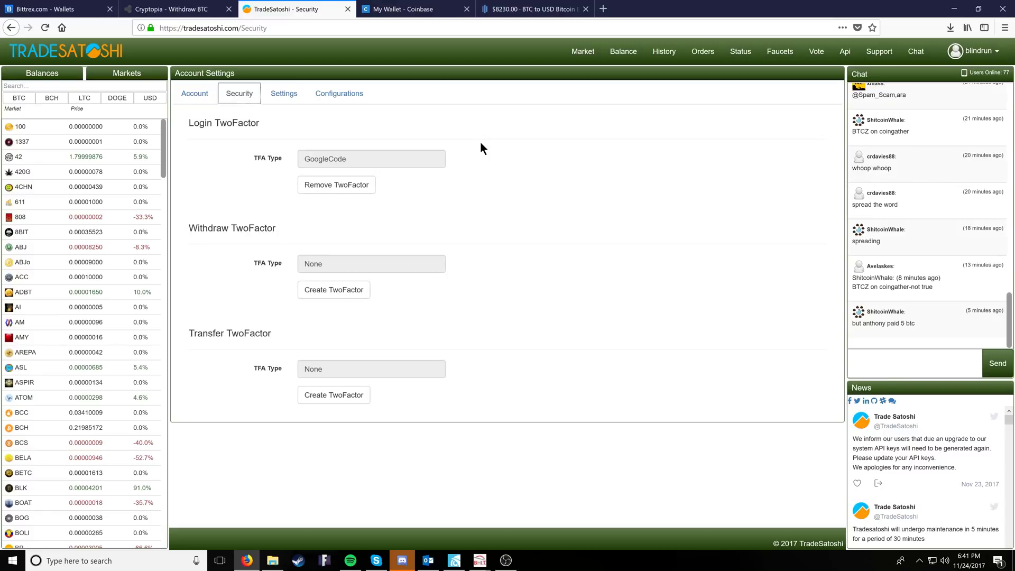
drag(189, 120, 260, 123)
drag(190, 227, 276, 228)
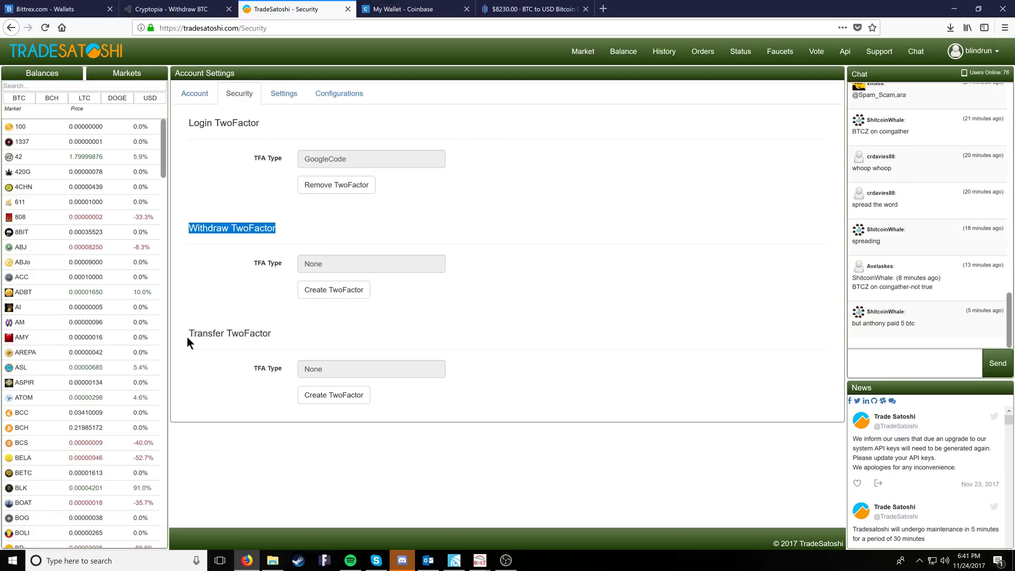
drag(187, 334, 271, 334)
click(357, 336)
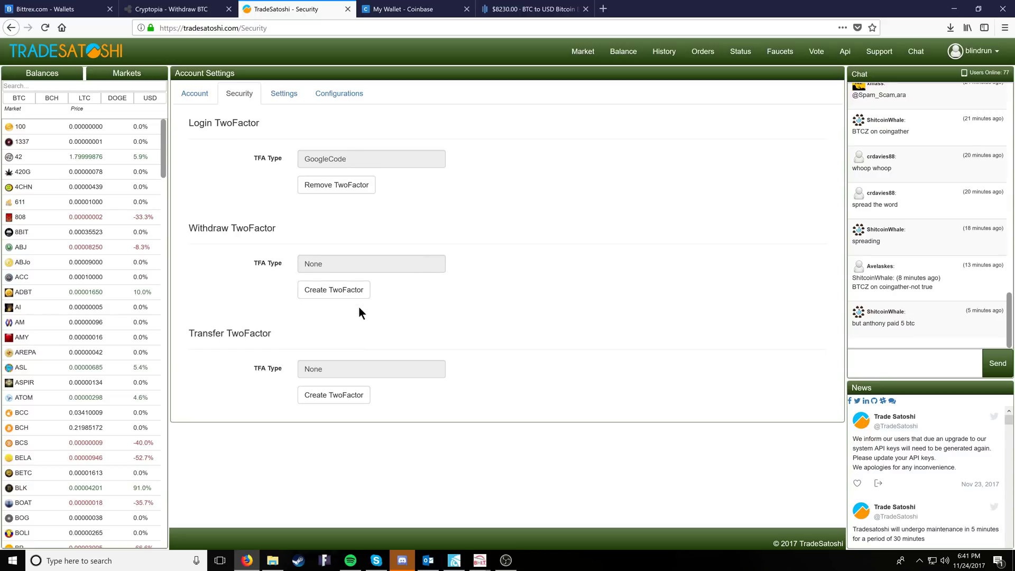
click(335, 291)
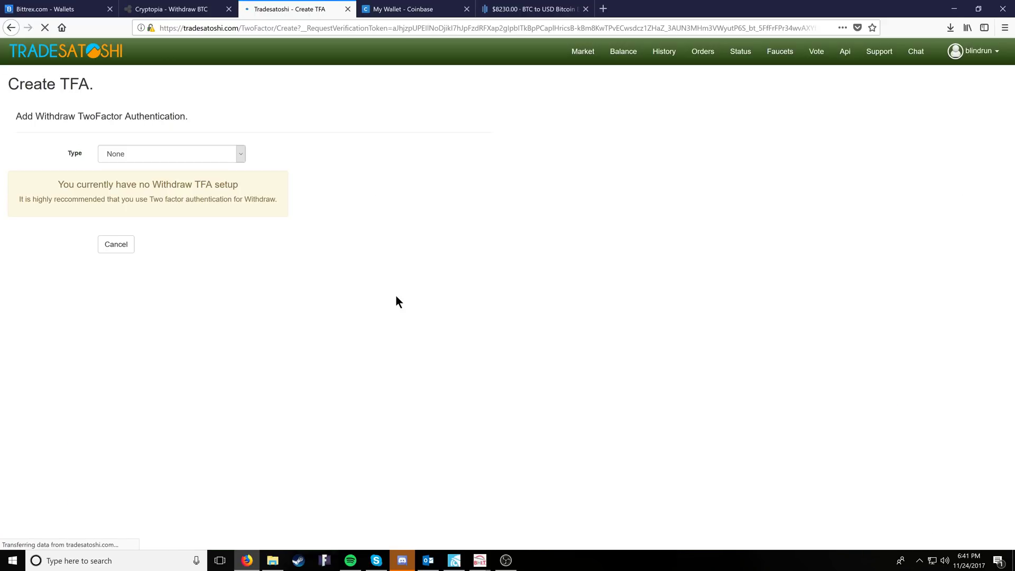
click(150, 156)
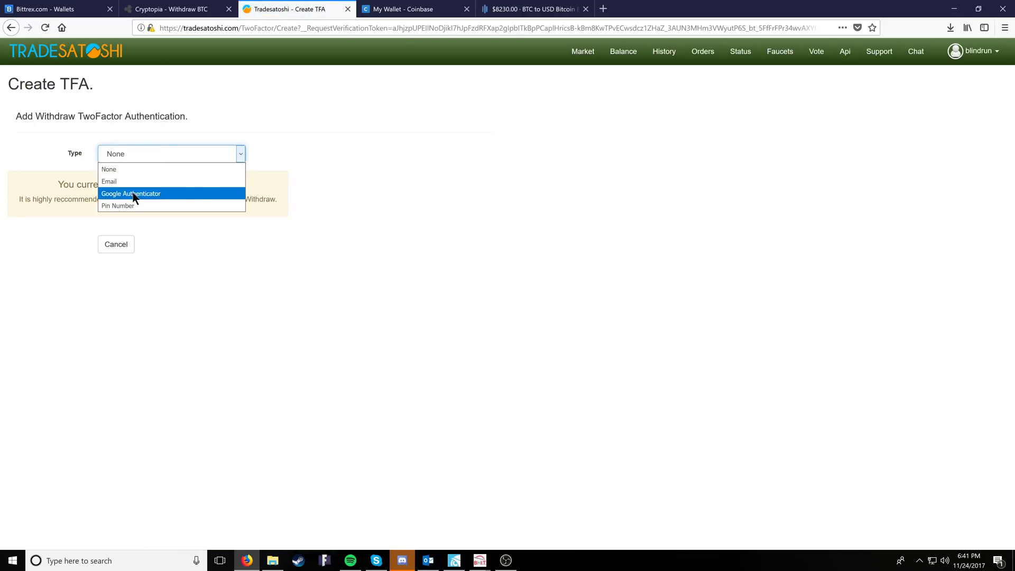
click(132, 193)
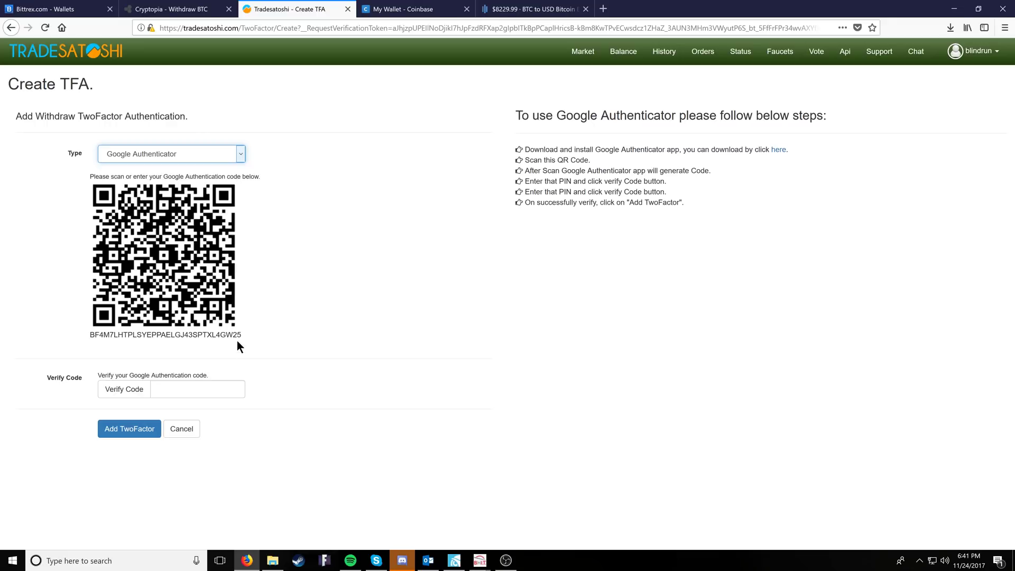
click(171, 157)
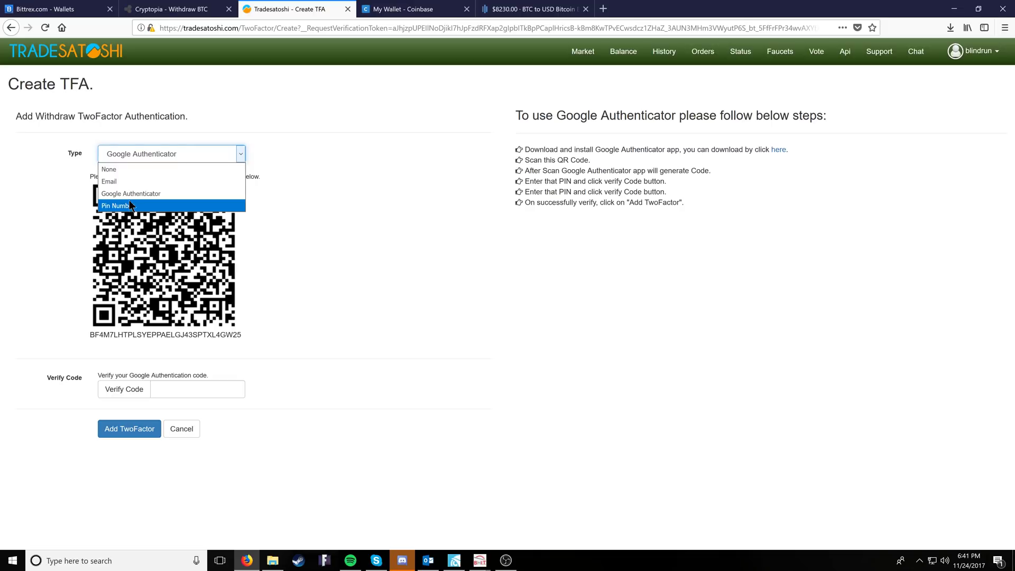
click(135, 194)
drag(241, 335, 183, 335)
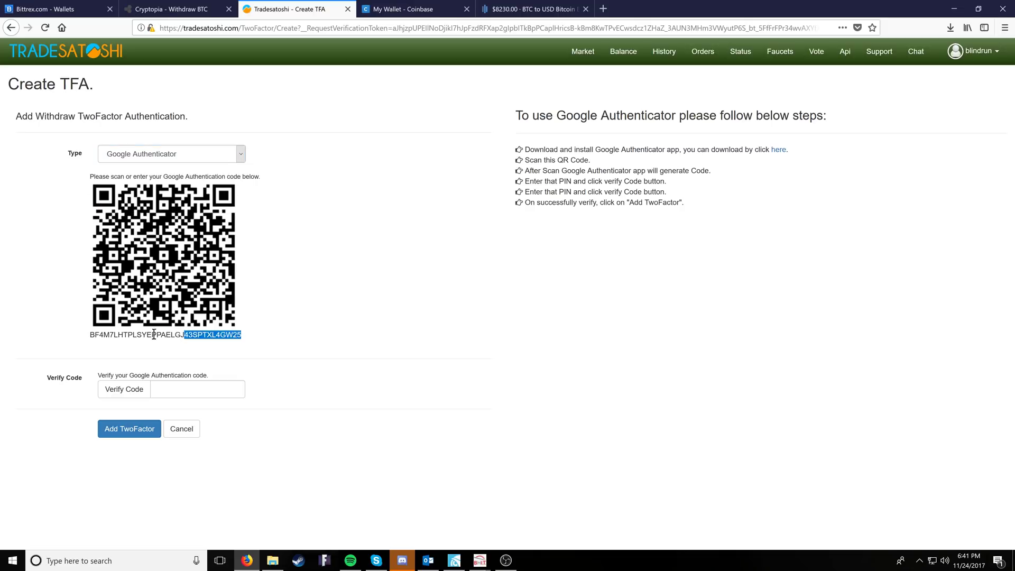
click(220, 334)
drag(249, 347, 89, 335)
click(348, 346)
drag(278, 338, 92, 338)
click(272, 335)
drag(272, 335, 92, 335)
click(81, 331)
double_click(88, 333)
click(376, 337)
click(195, 390)
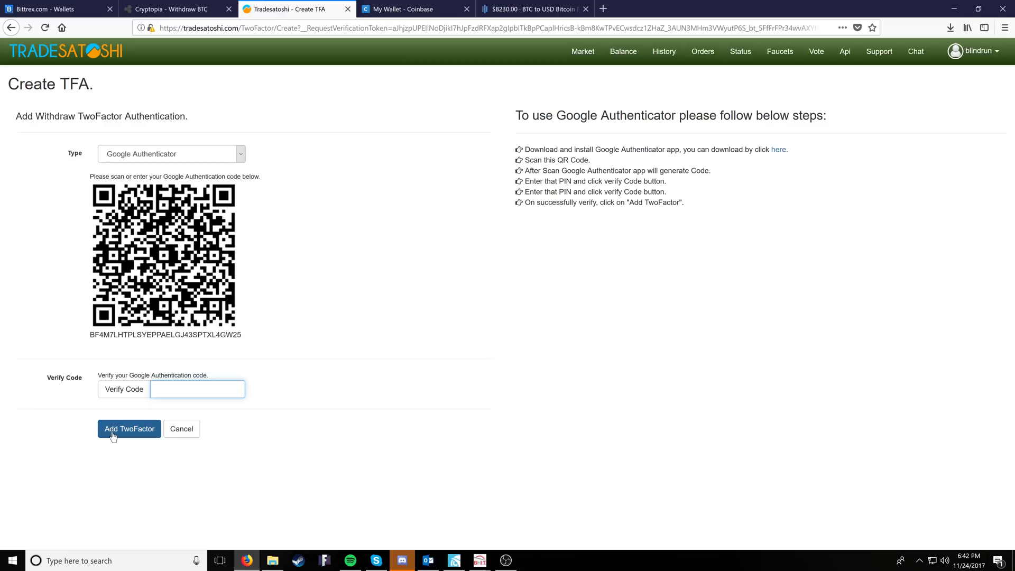
click(976, 51)
click(623, 51)
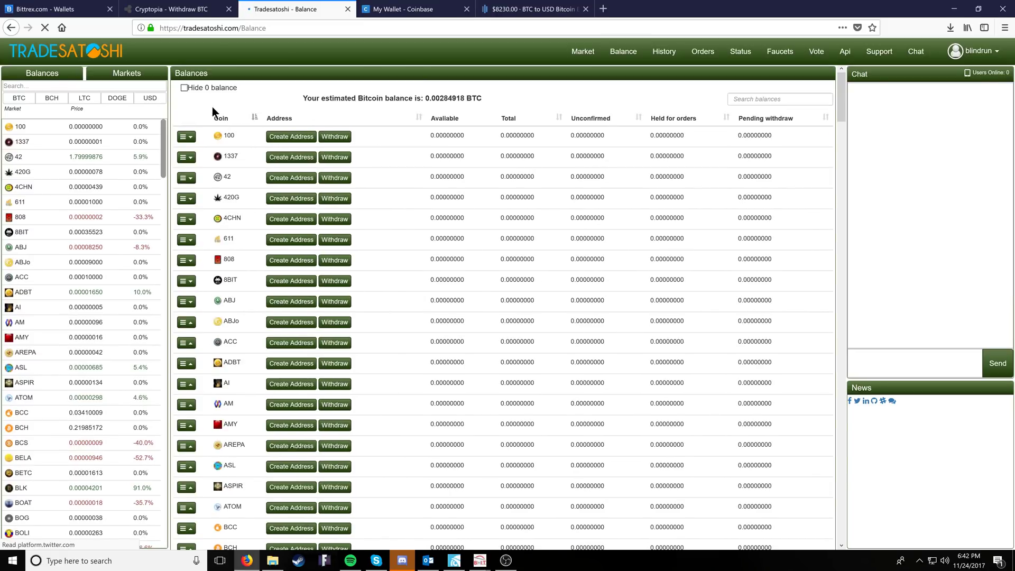
- Hide zero balances, note the BTCZ amount, and open the BTCZ/BTC market via a 'btcz' search
click(184, 88)
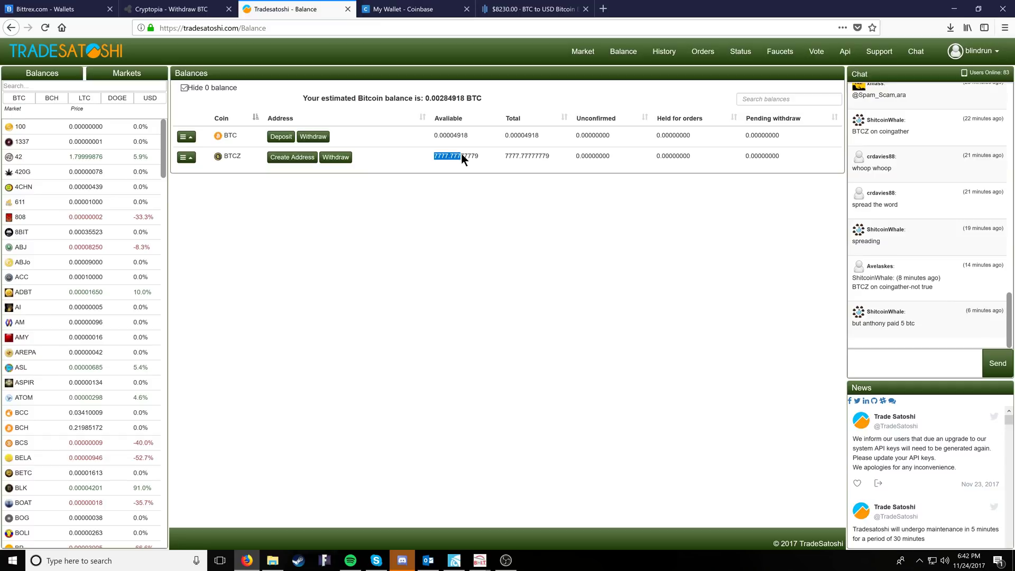
drag(473, 154, 481, 158)
click(18, 85)
text(bt)
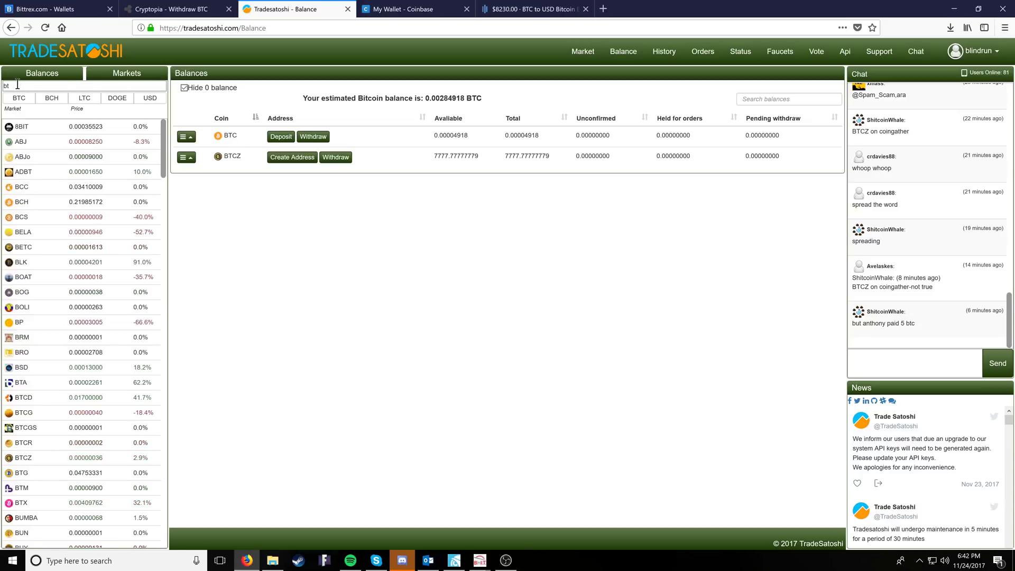
text(cz)
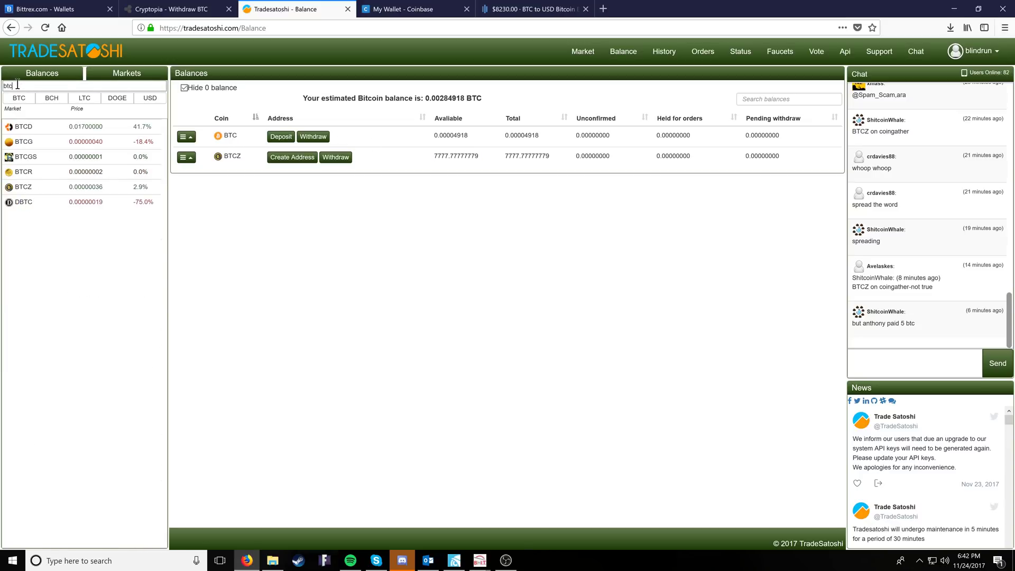
click(21, 127)
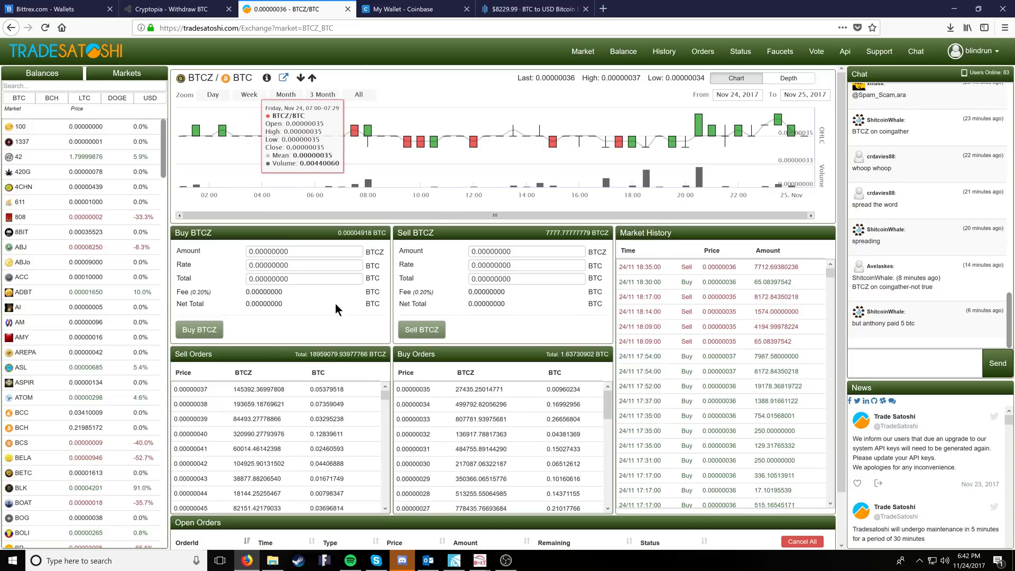
- Fill the sell order with the whole BTCZ balance at the 0.00000035 top buy price
click(576, 238)
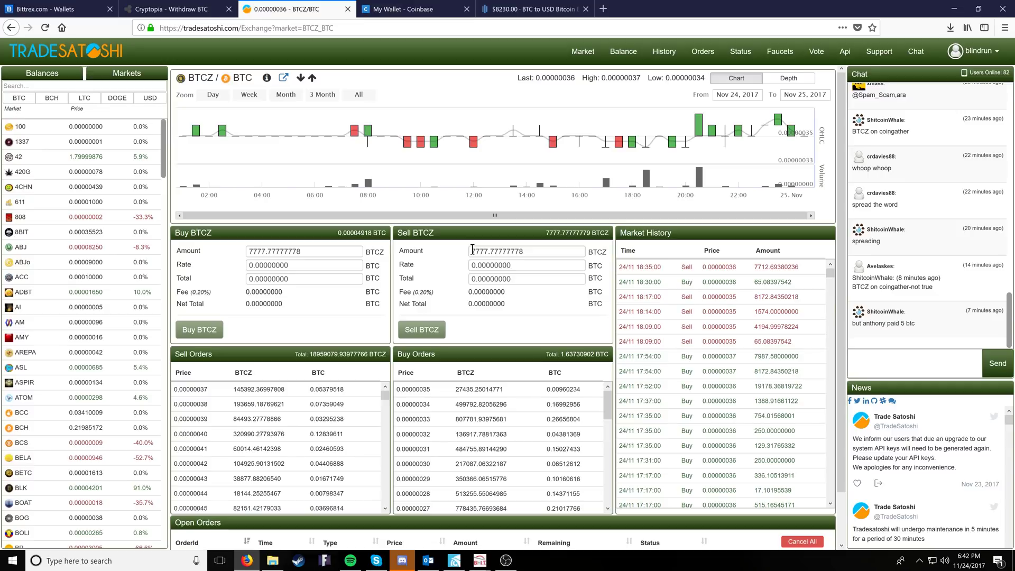
double_click(539, 251)
click(554, 252)
click(445, 265)
scroll(426, 258, down, 2)
scroll(427, 258, down, 1)
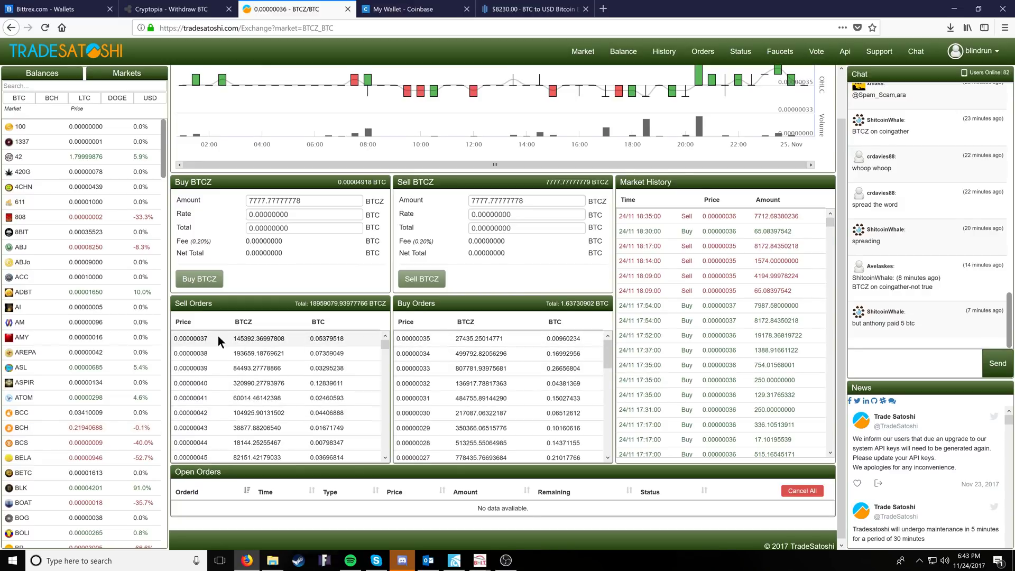
scroll(452, 369, down, 1)
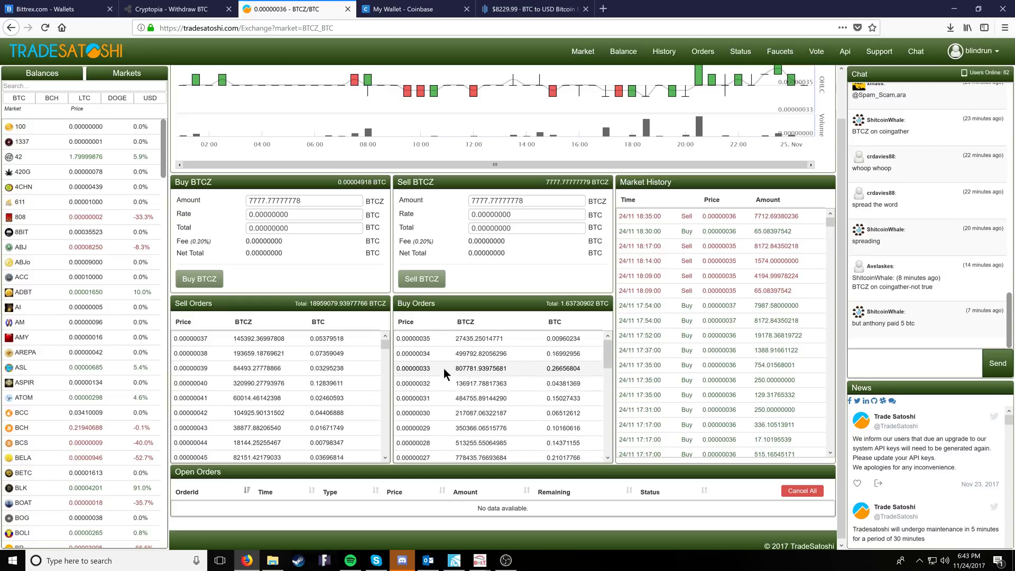
scroll(443, 368, up, 1)
click(426, 338)
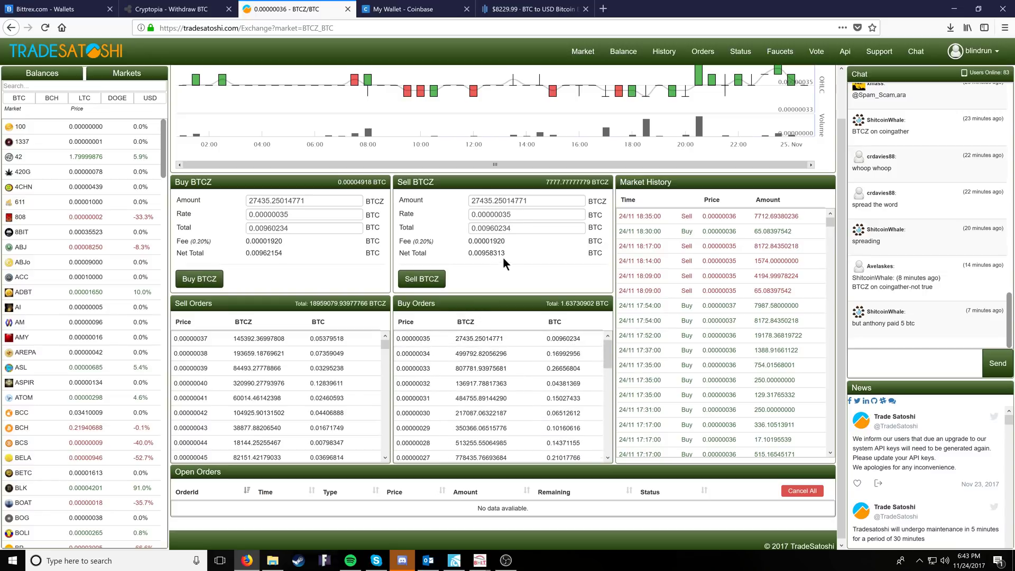
scroll(271, 391, down, 5)
scroll(274, 388, down, 2)
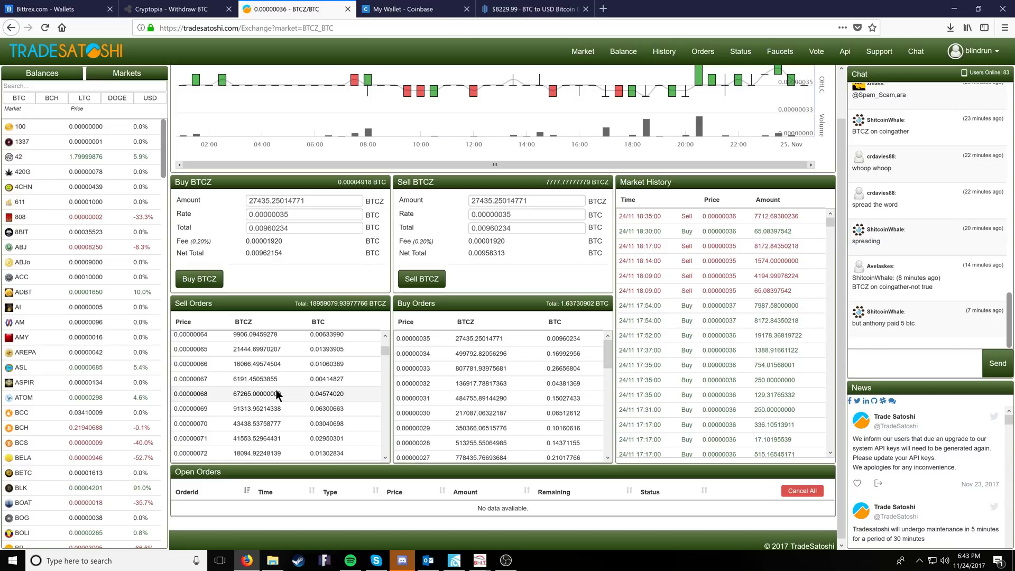
scroll(287, 383, up, 8)
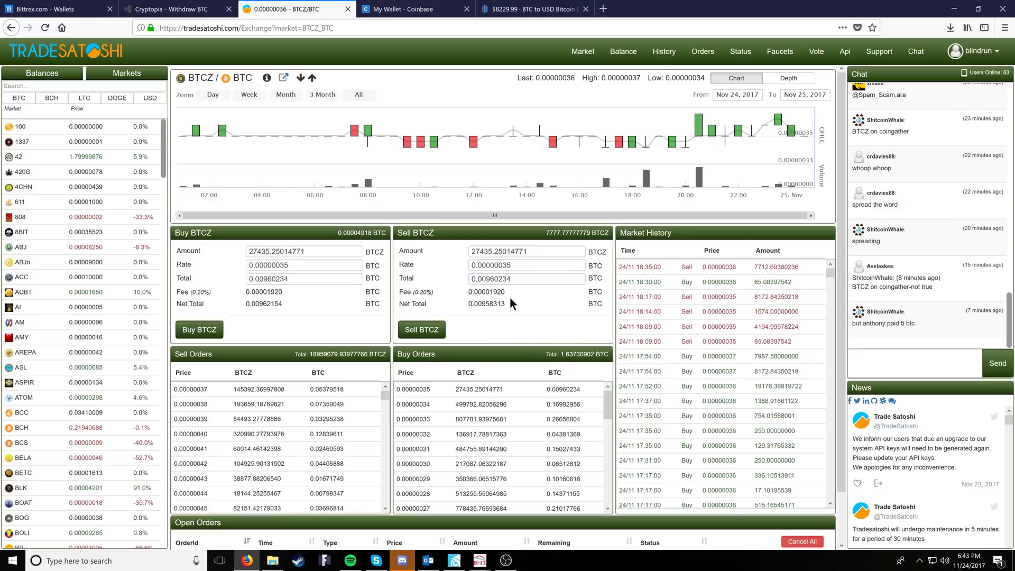
- Refill all 7777.77777778 BTCZ, check the 0.20% fee, and place the sell order
click(564, 236)
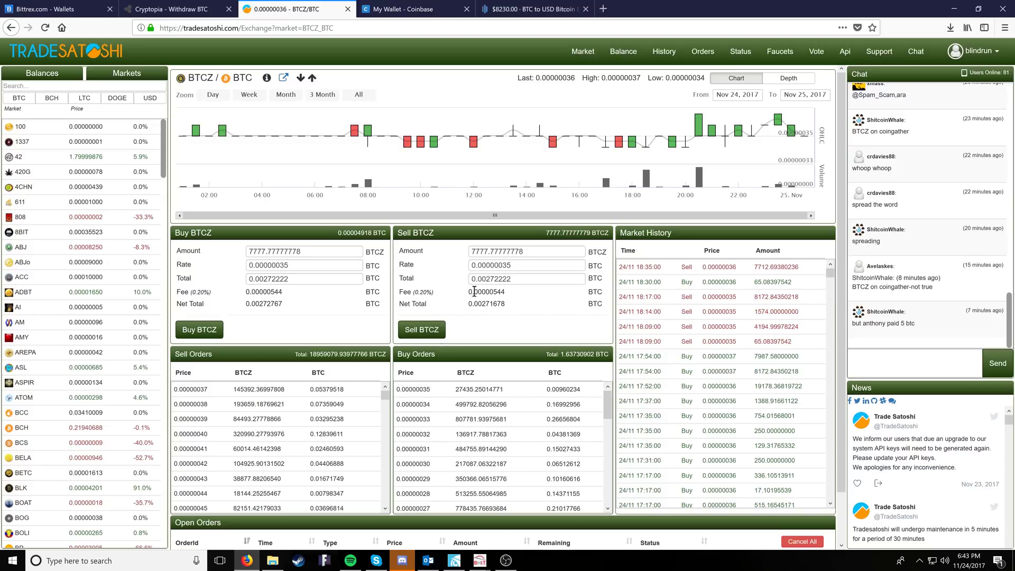
drag(506, 291, 400, 292)
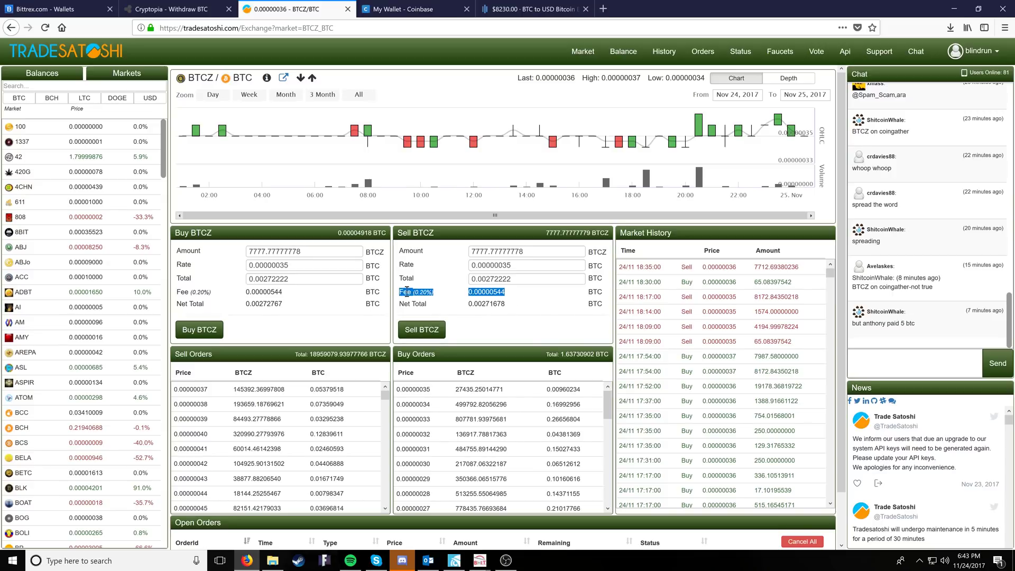
click(462, 295)
click(431, 333)
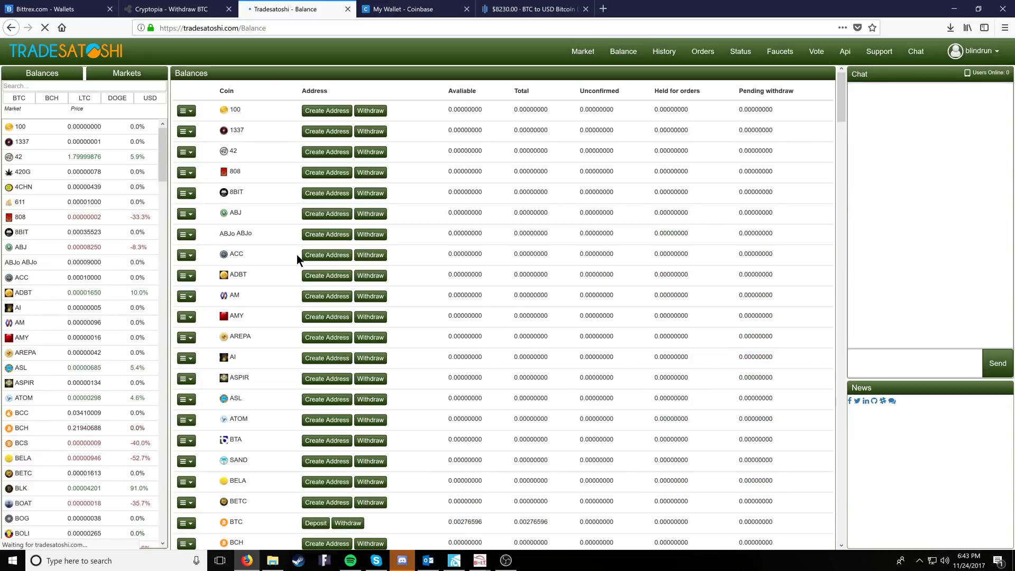
- Hide zero balances on TradeSatoshi and start a BTC withdrawal
click(184, 88)
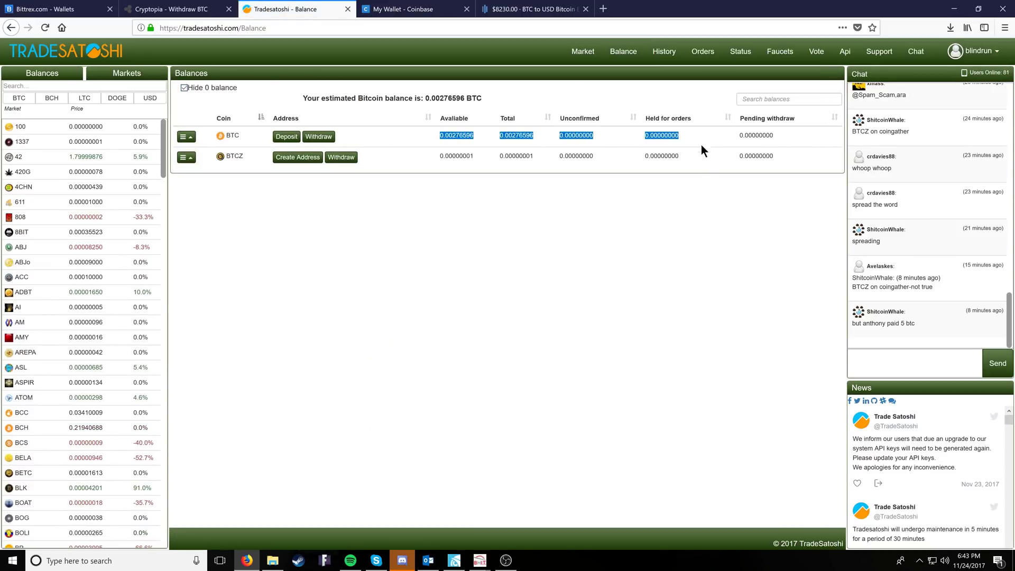
click(396, 248)
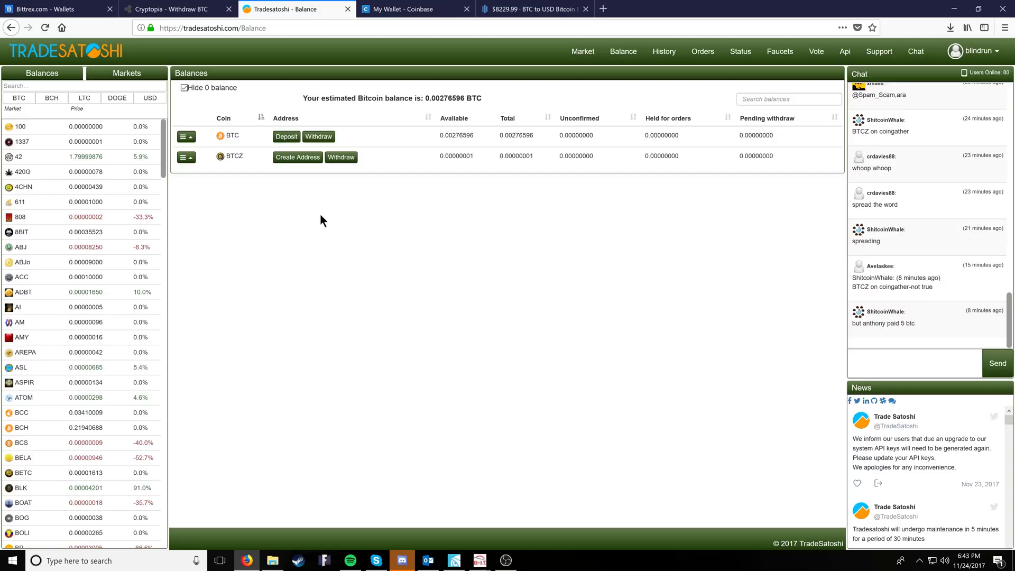
click(318, 136)
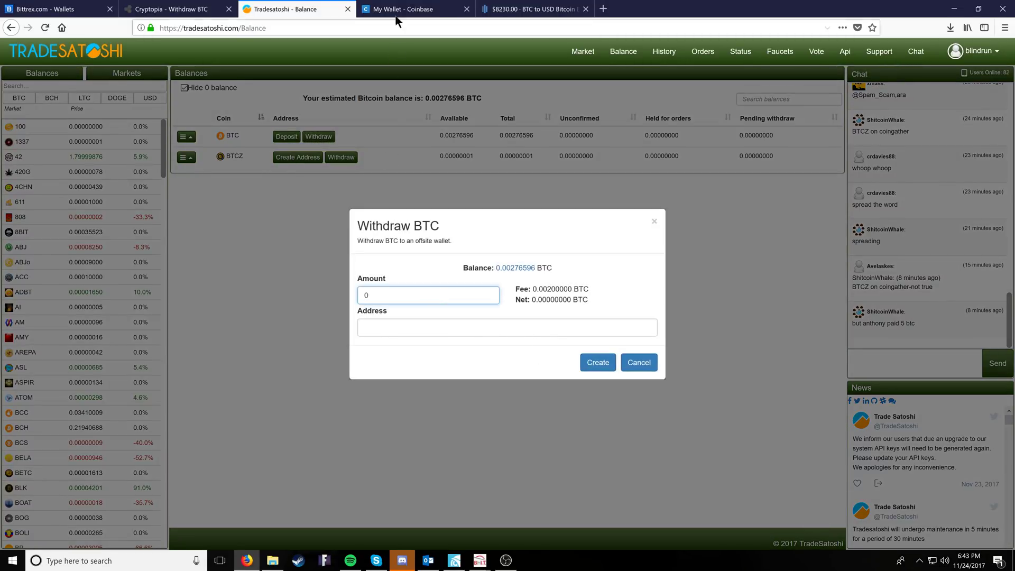
- Copy the Coinbase wallet's Bitcoin address and return to the TradeSatoshi withdrawal form
click(395, 16)
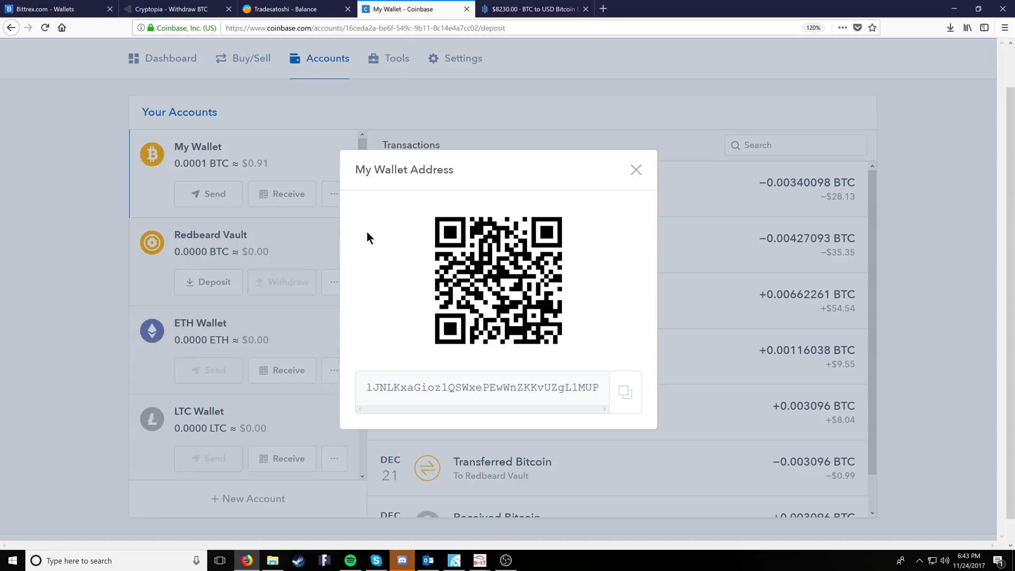
click(629, 398)
click(162, 10)
click(287, 13)
key(ctrl+shift+Tab)
key(ctrl+Tab)
- Submit a full-balance BTC withdrawal to Coinbase, then cancel after the 0.003 minimum error
click(440, 337)
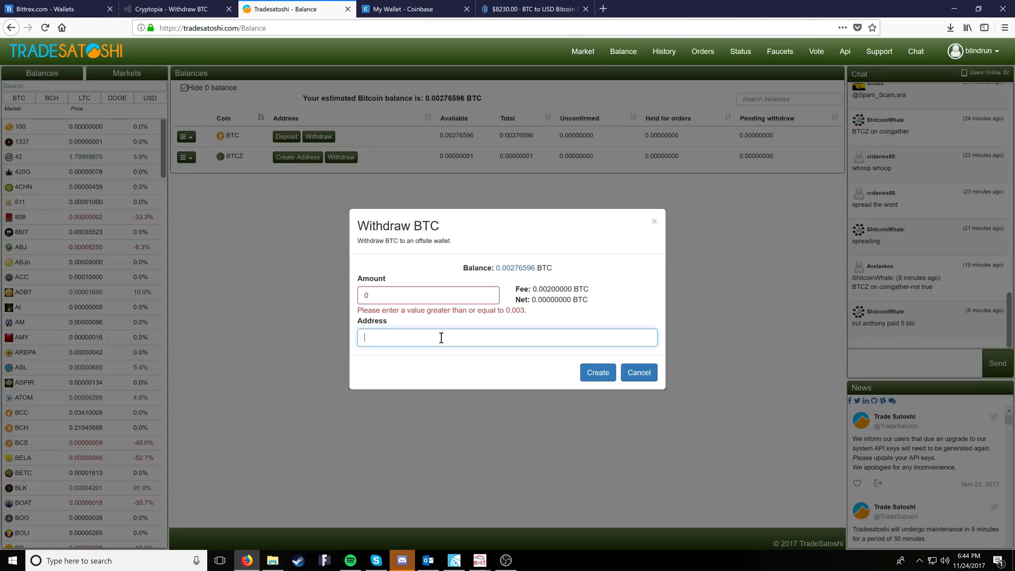
text(1JNLKxaGioz1QSWxePEwWnZKKvUZgL1MUP)
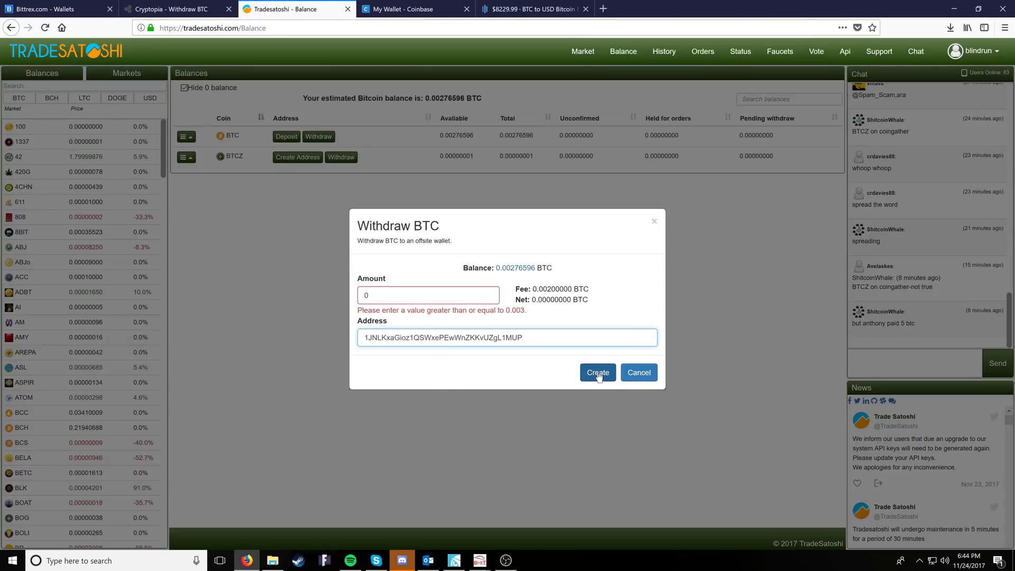
click(515, 268)
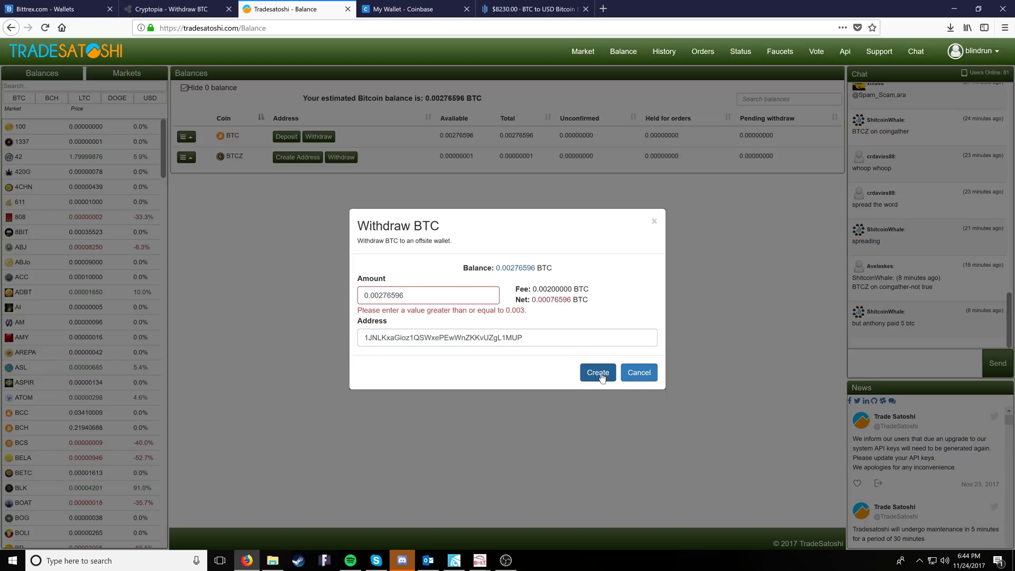
click(600, 374)
drag(358, 347, 544, 348)
click(550, 350)
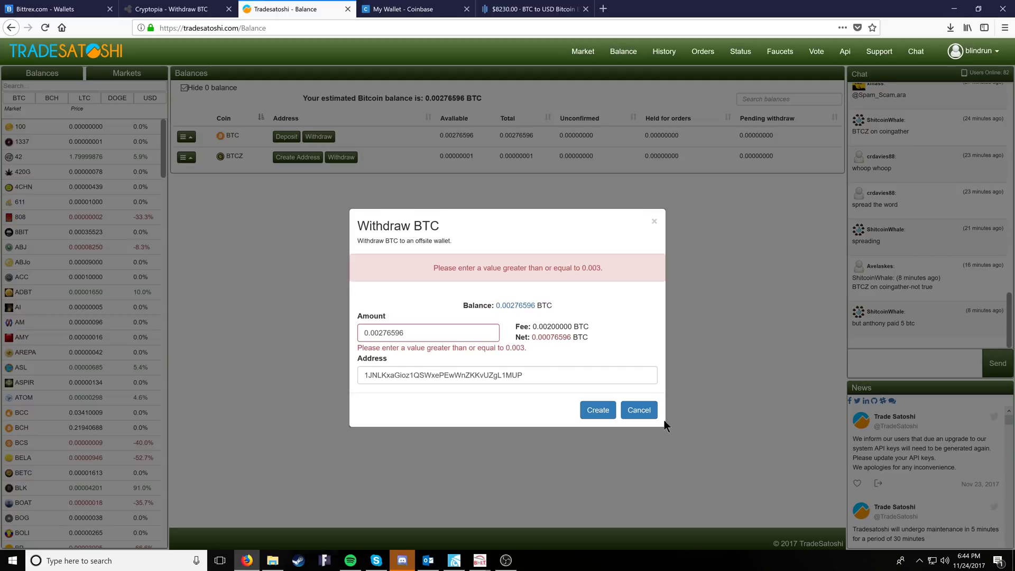
click(640, 411)
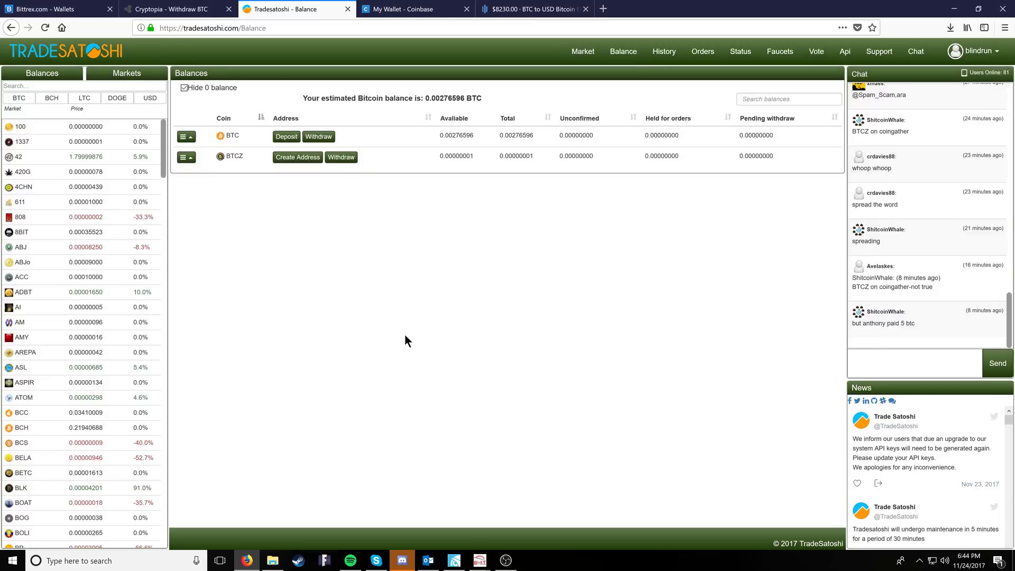
- Glance at the Coinbase and GDAX tabs, then create a BTCZ deposit address on TradeSatoshi
click(384, 7)
click(524, 9)
click(404, 9)
click(304, 11)
click(298, 158)
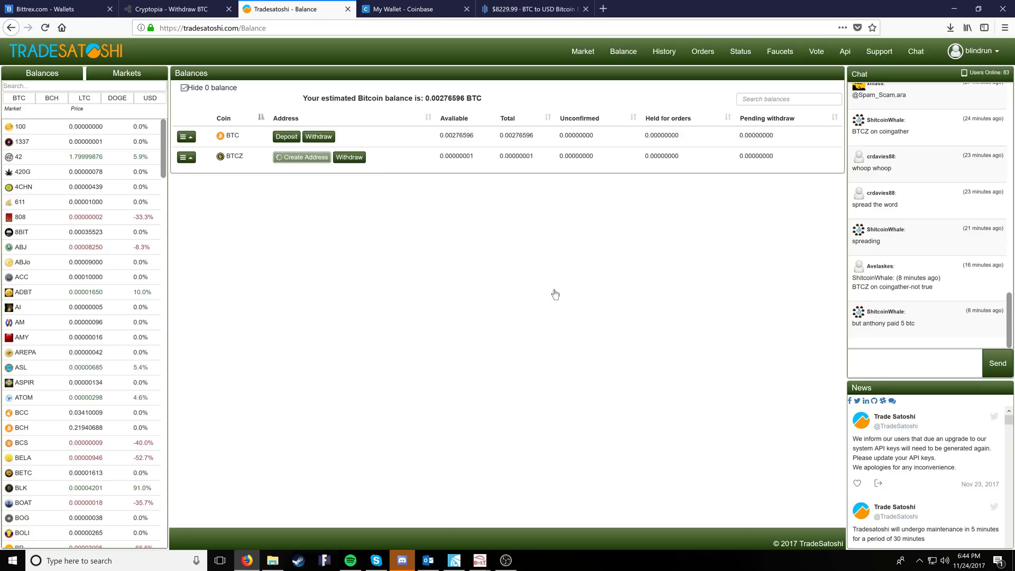
click(416, 14)
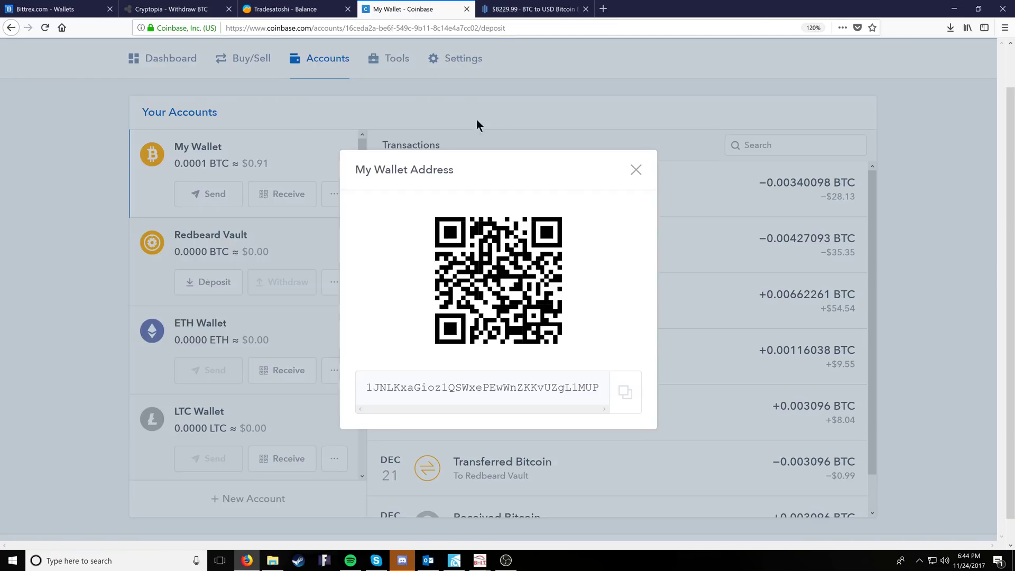
- Close the address dialog and set up a Sell Max of BTC from My Wallet
click(636, 170)
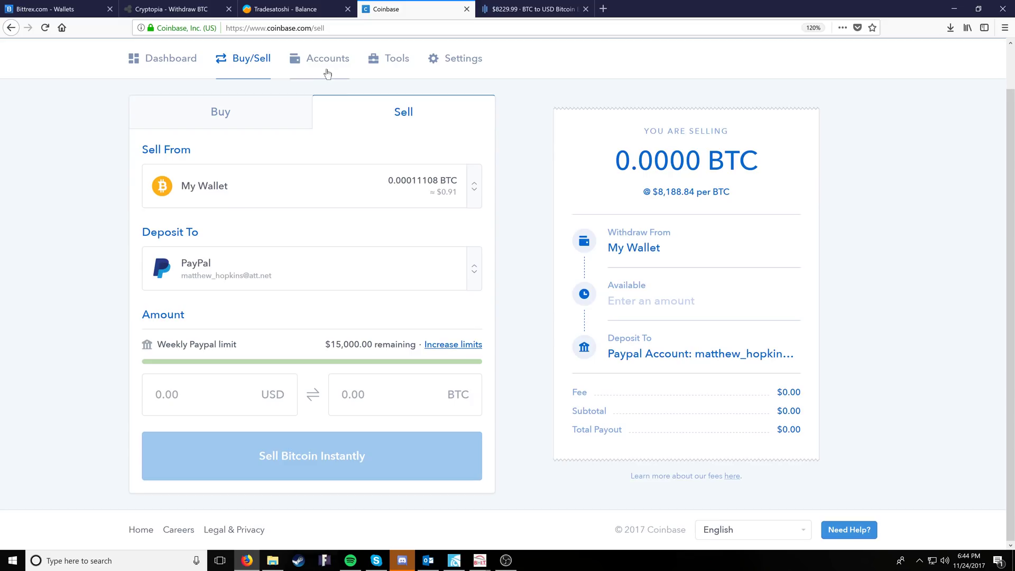
click(234, 202)
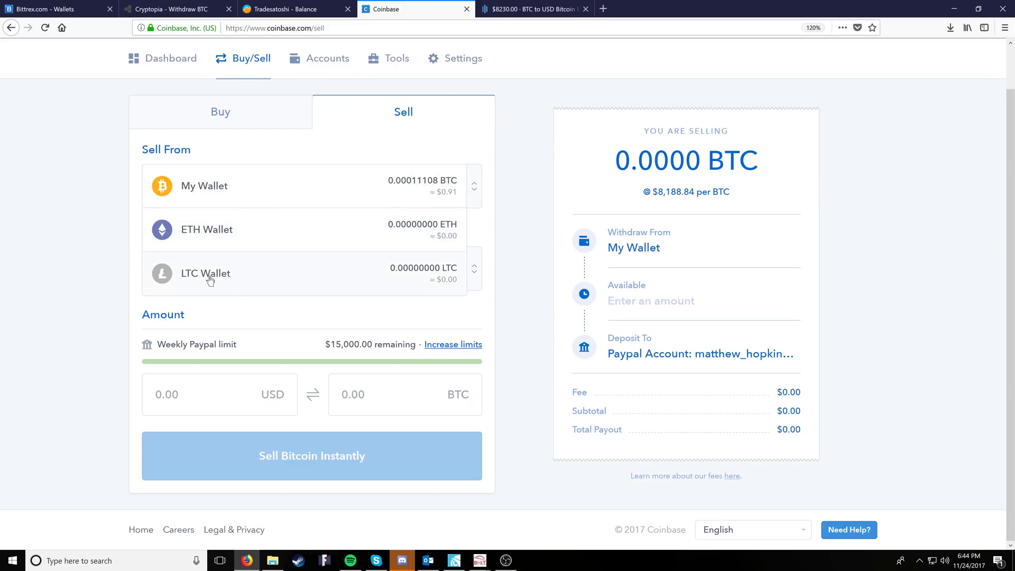
click(212, 180)
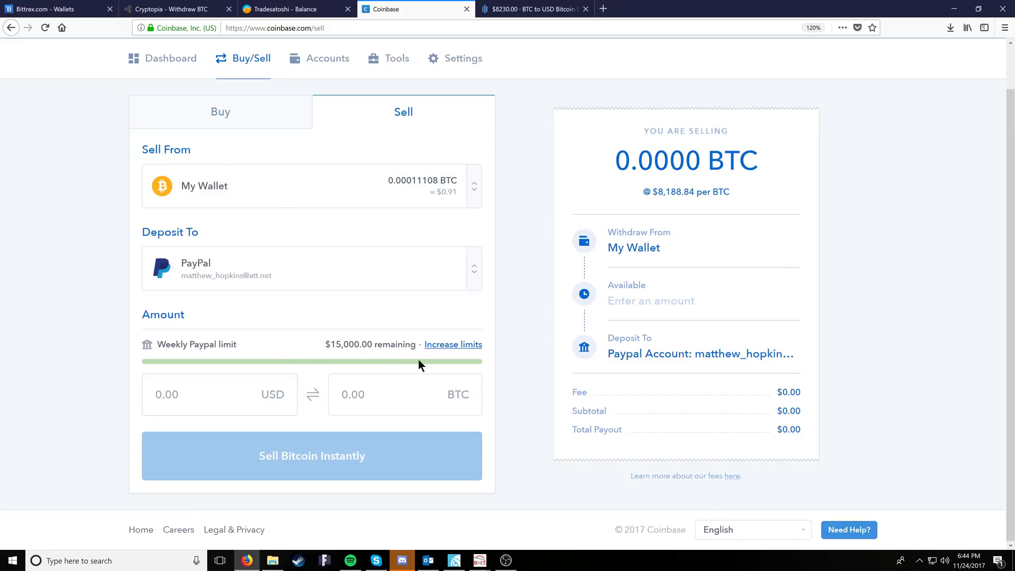
click(239, 392)
click(245, 393)
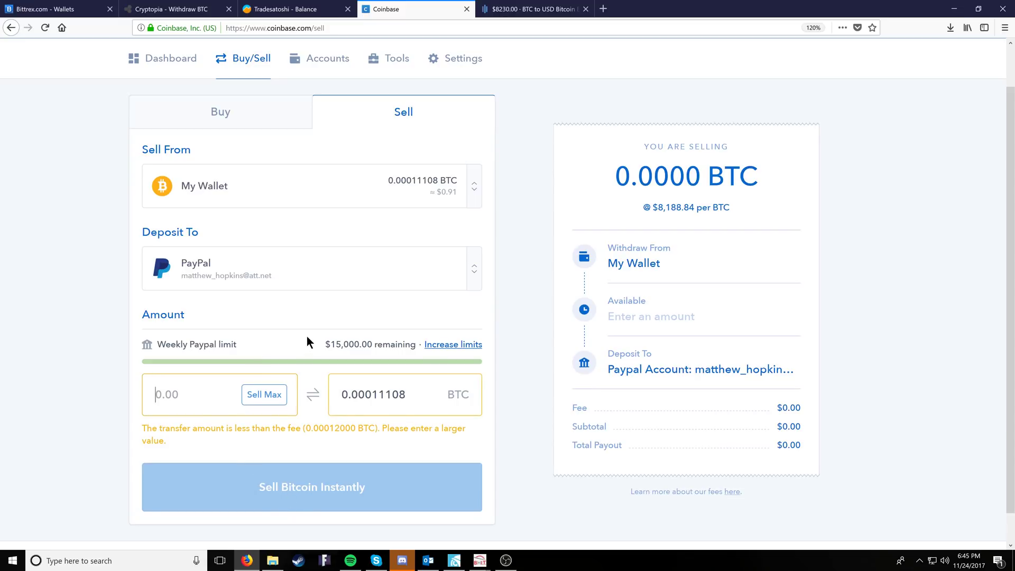
- Add PayPal as a new payout account in the Deposit To list
click(351, 274)
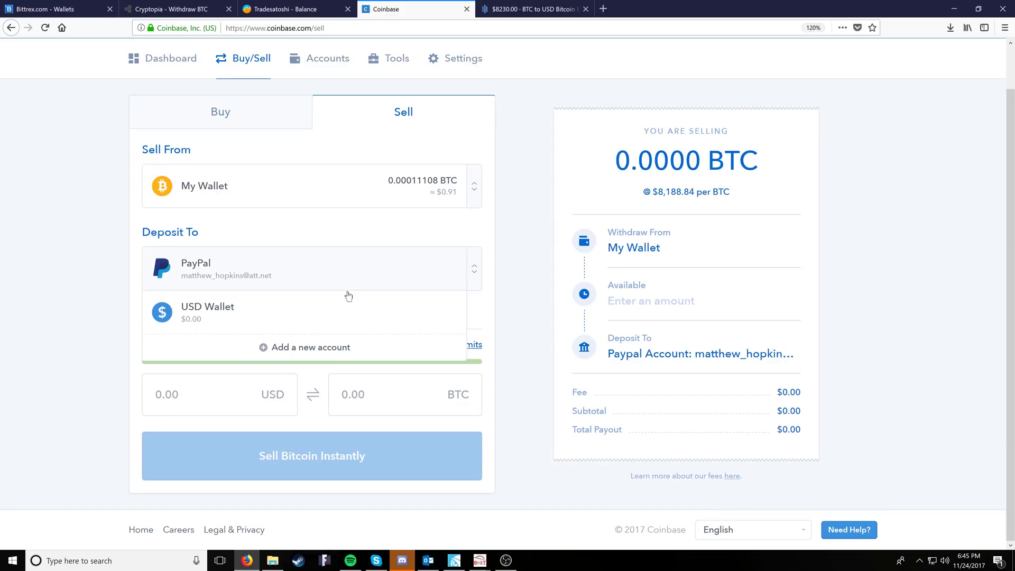
click(309, 348)
drag(404, 337, 435, 339)
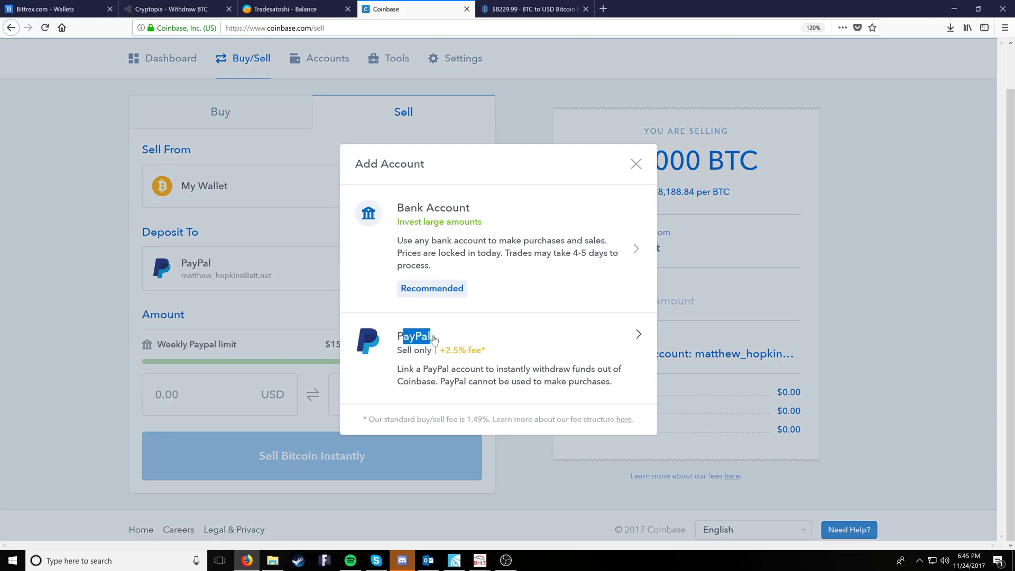
click(434, 339)
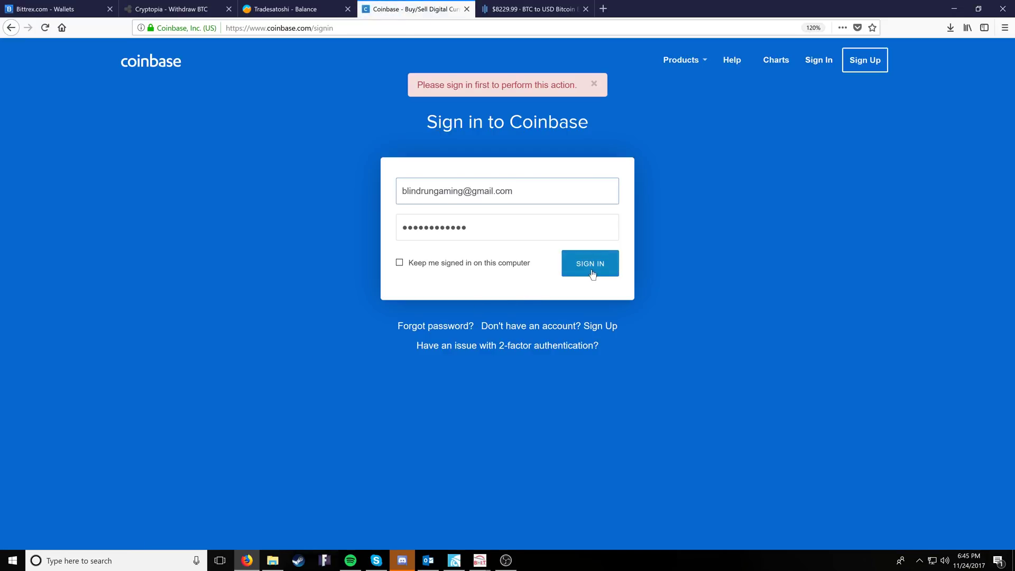
- Sign in to Coinbase, then close the GDAX BTC/USD chart tab
click(591, 270)
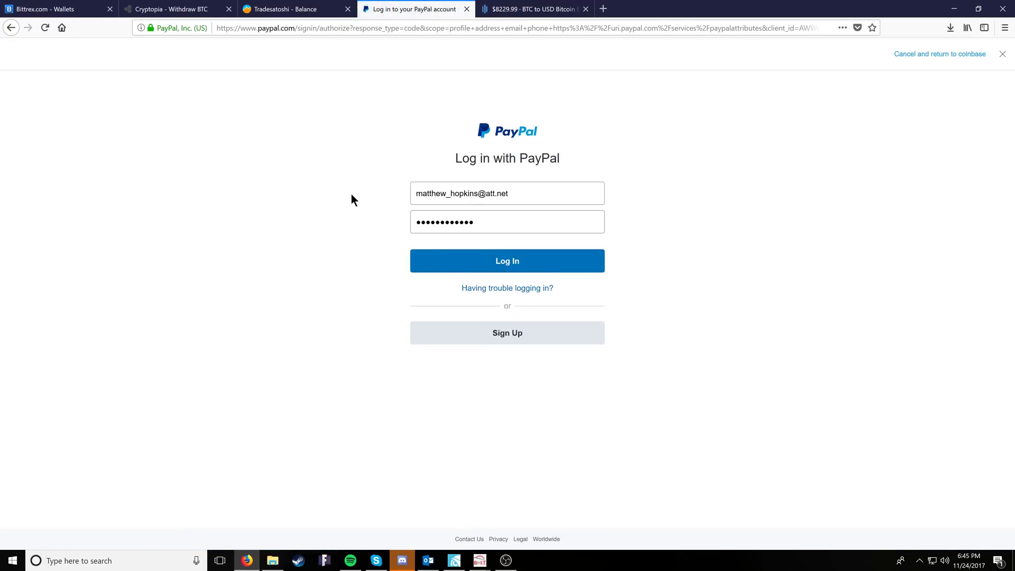
click(518, 10)
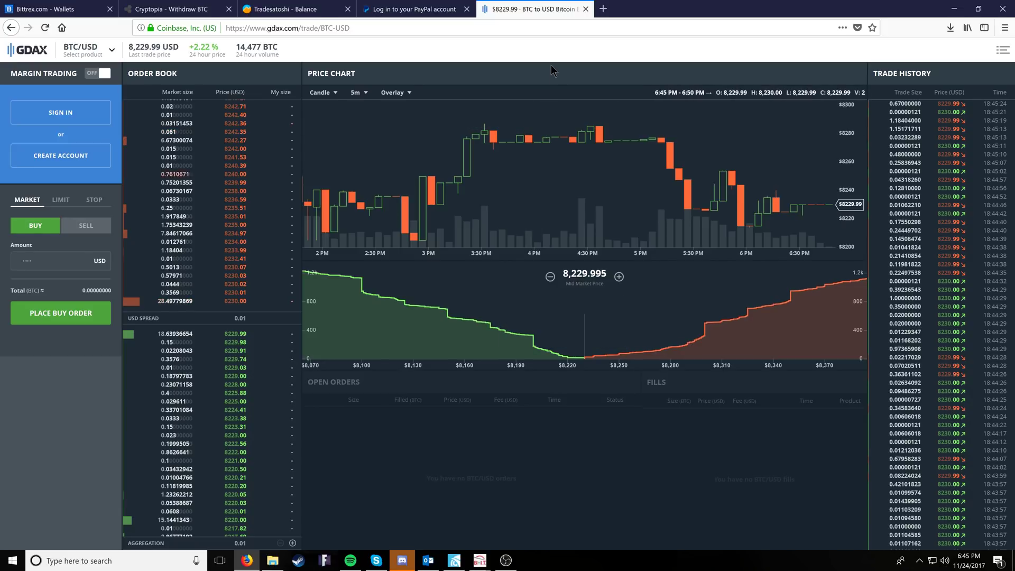
click(585, 9)
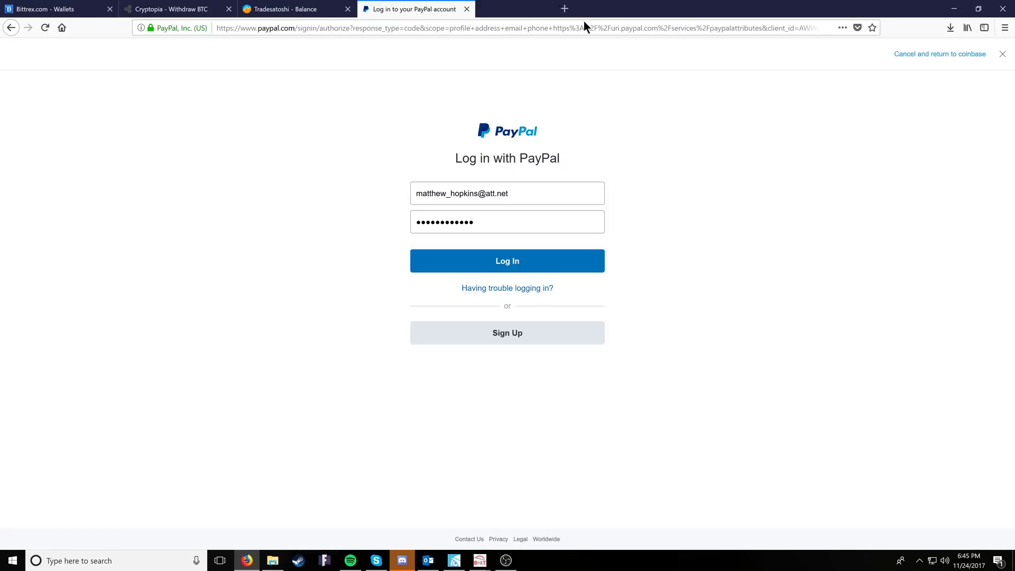
click(466, 9)
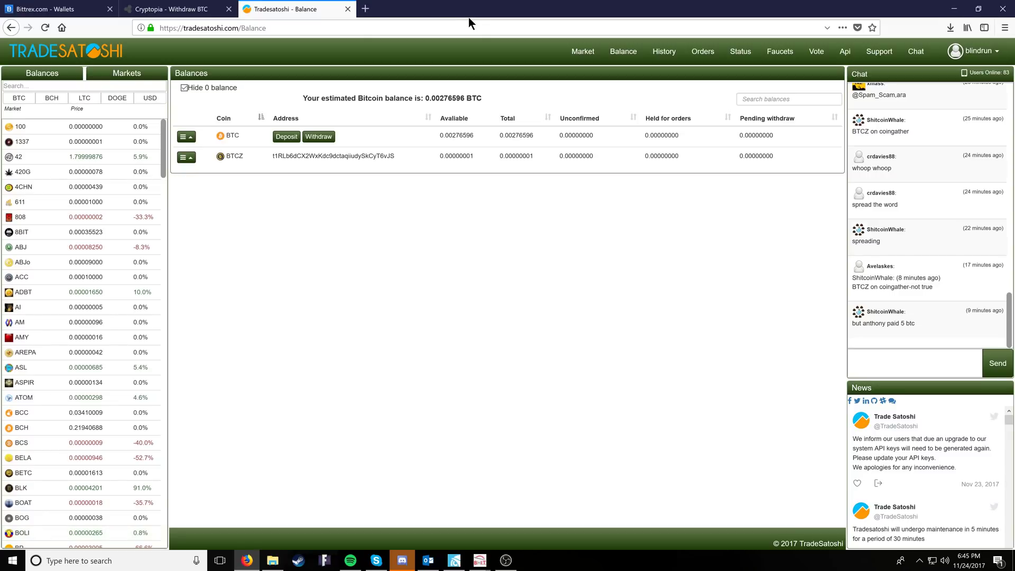